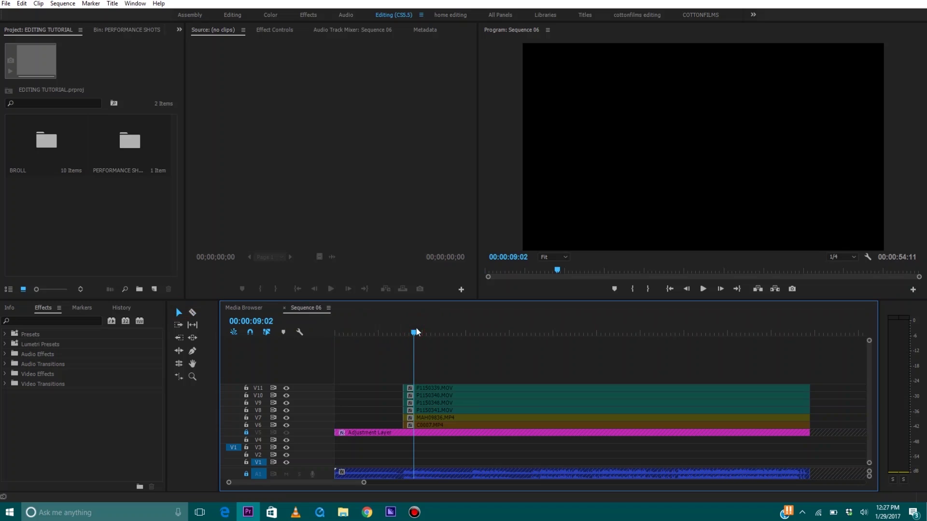
Step: Select the P1150340.MOV clip on V10 and save the project
left_click(429, 388)
left_click_drag(429, 389, 424, 394)
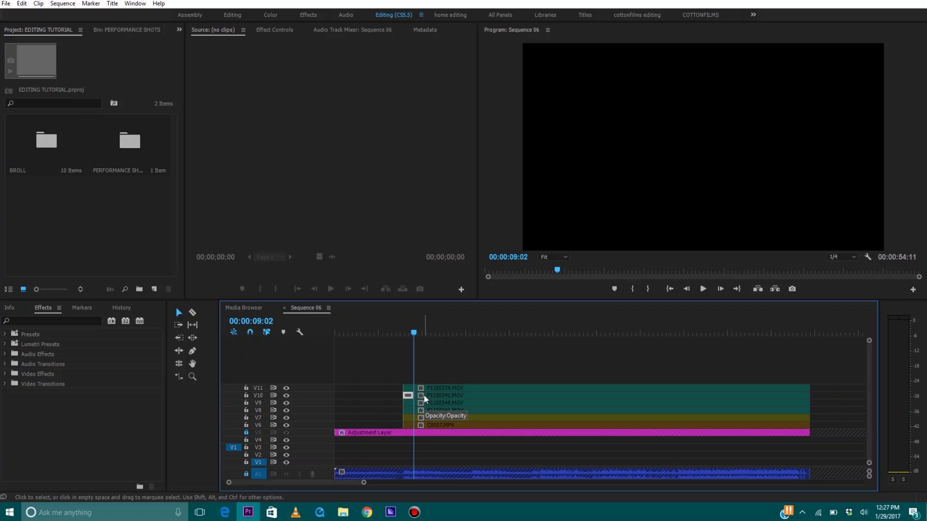
left_click(423, 396)
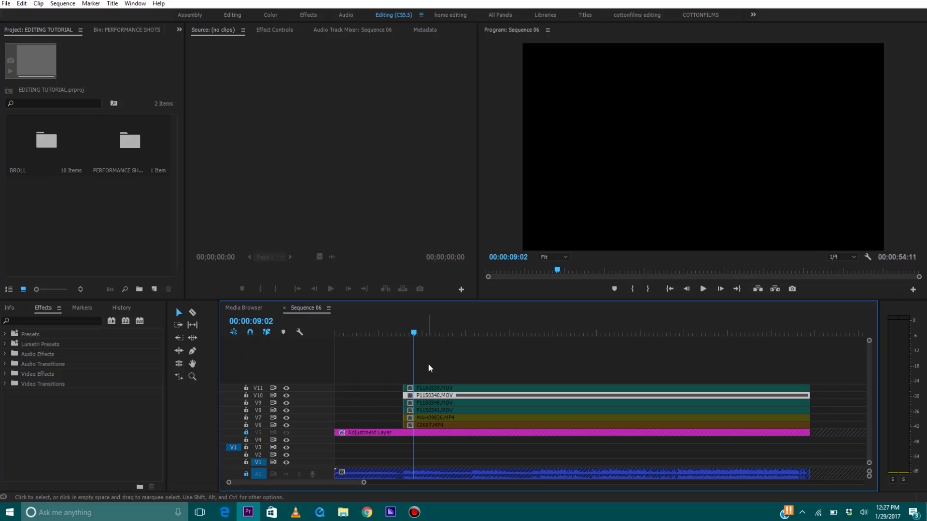
key("ctrl+s")
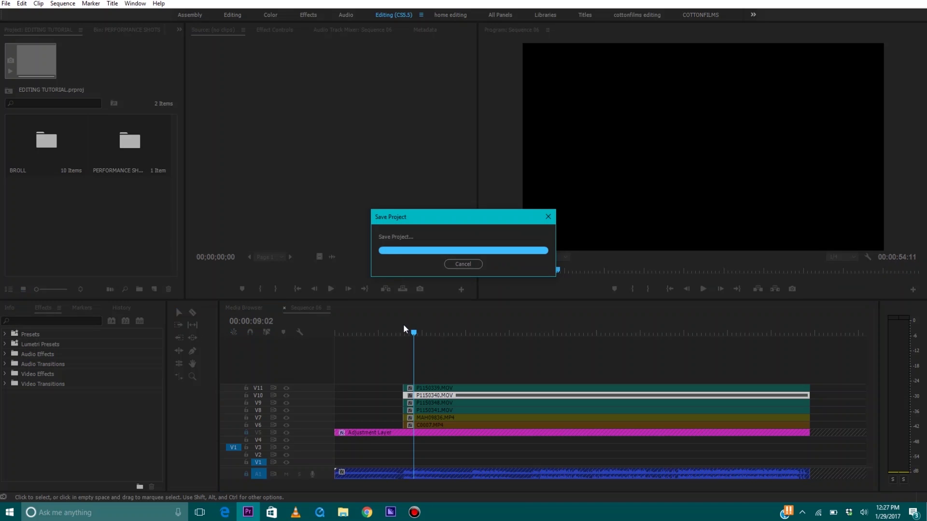
Step: Enable the C0007.MP4 clip on V6 and place the playhead at its start, 00:00:07:20
left_click(371, 329)
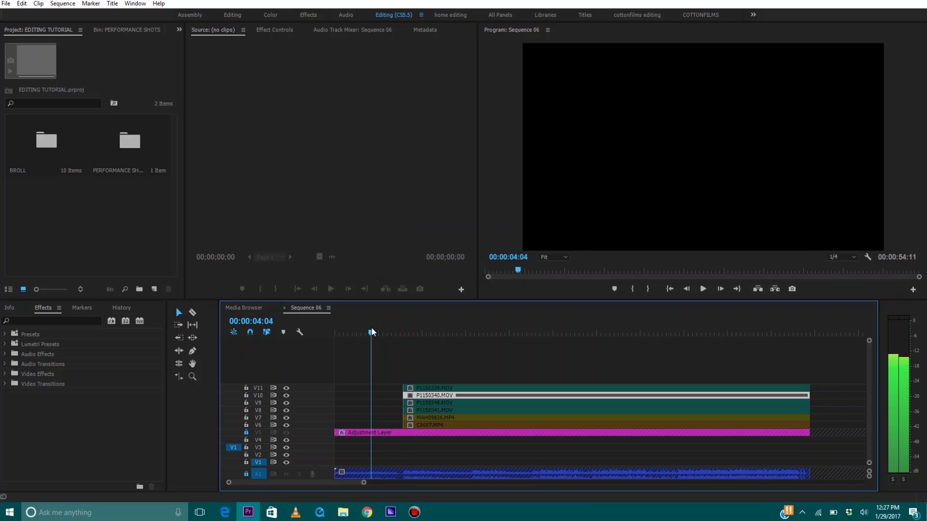
left_click(428, 426)
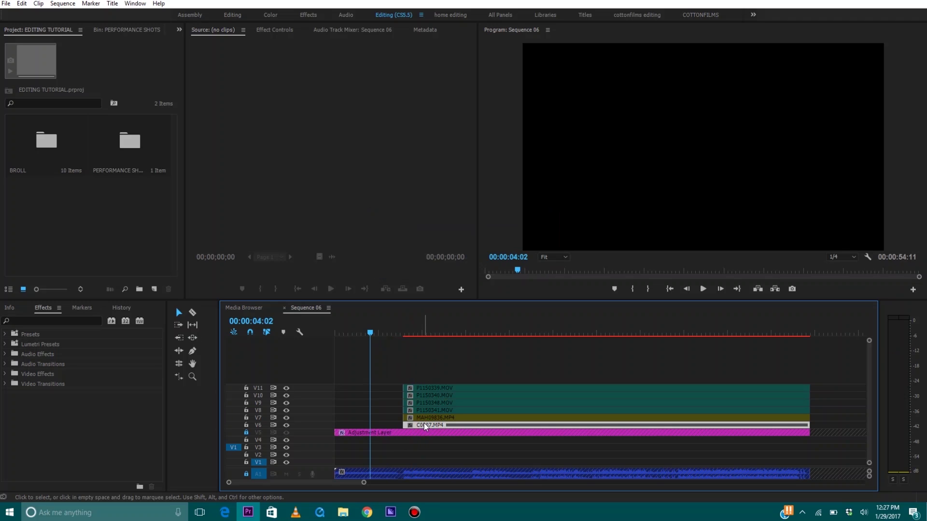
left_click(404, 331)
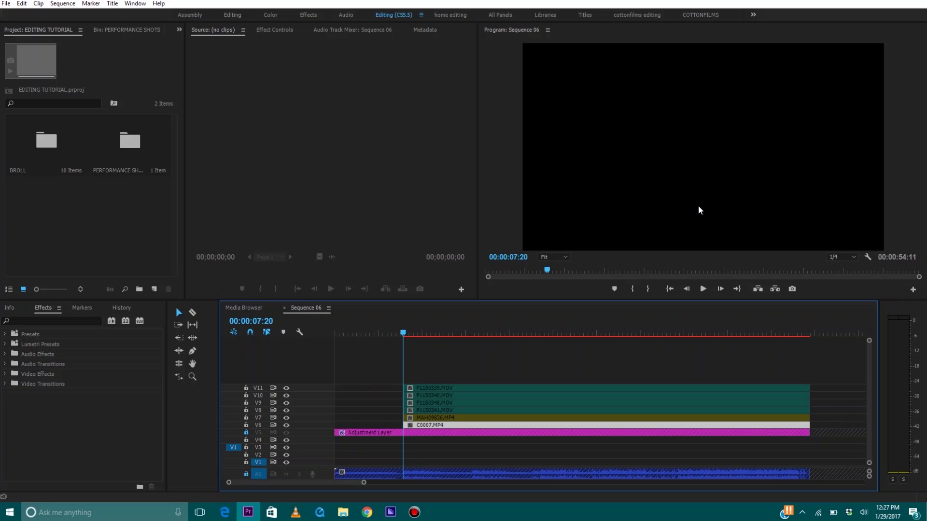
Step: Play the footage from the clip's start and split C0007.MP4 on V6 at 00:00:13:11
key("space")
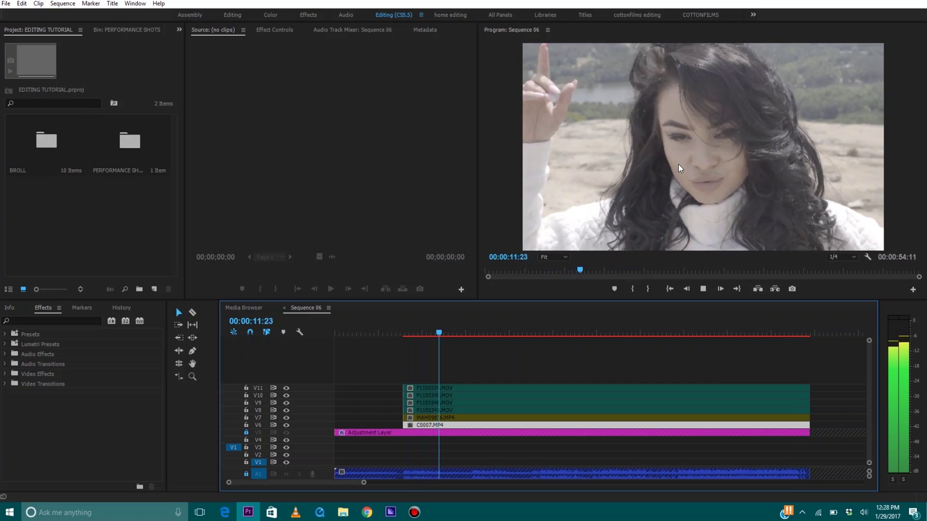
key("space")
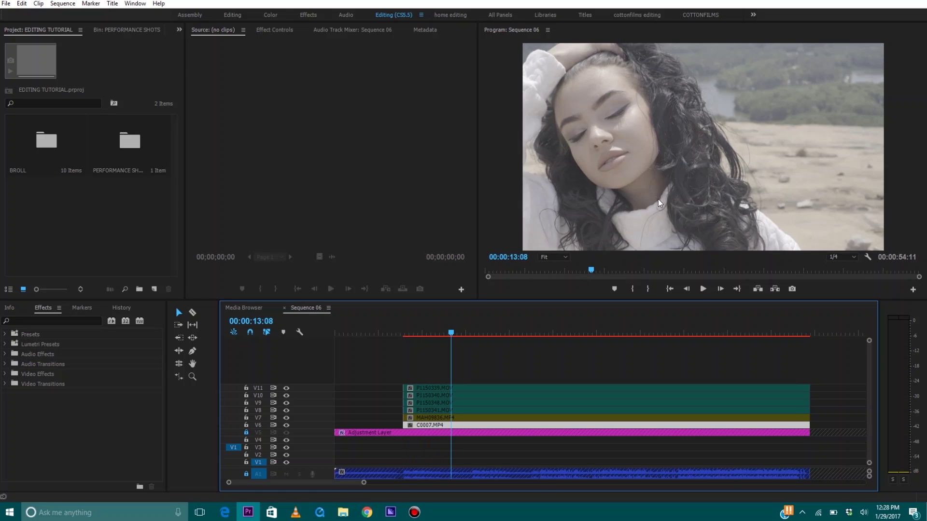
left_click(592, 270)
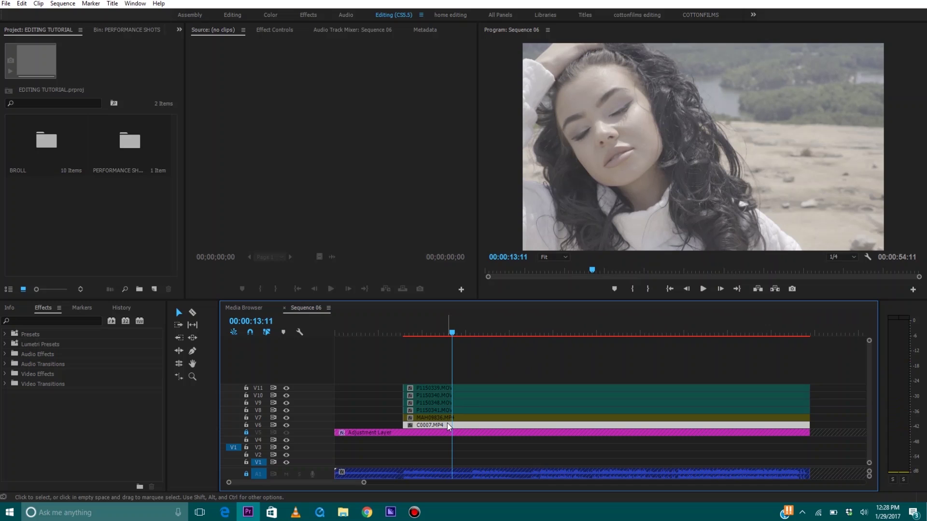
left_click(192, 313)
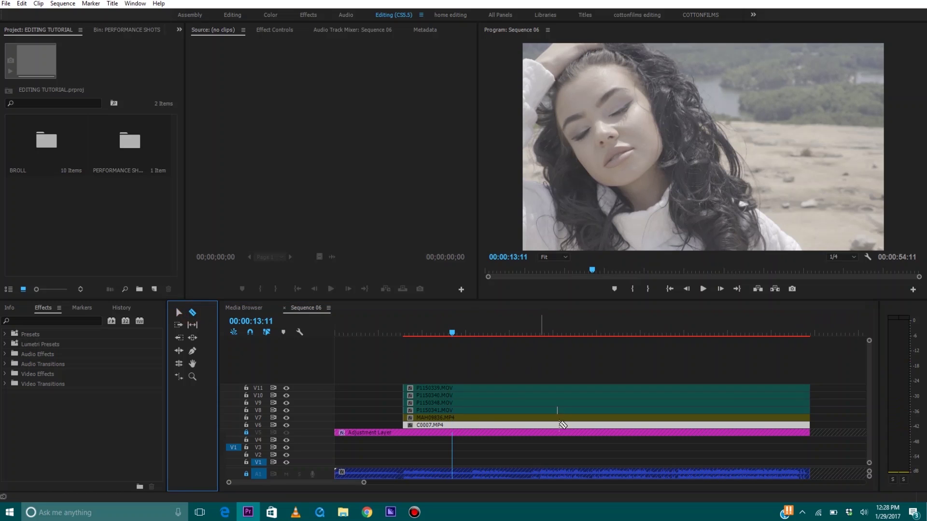
left_click(453, 425)
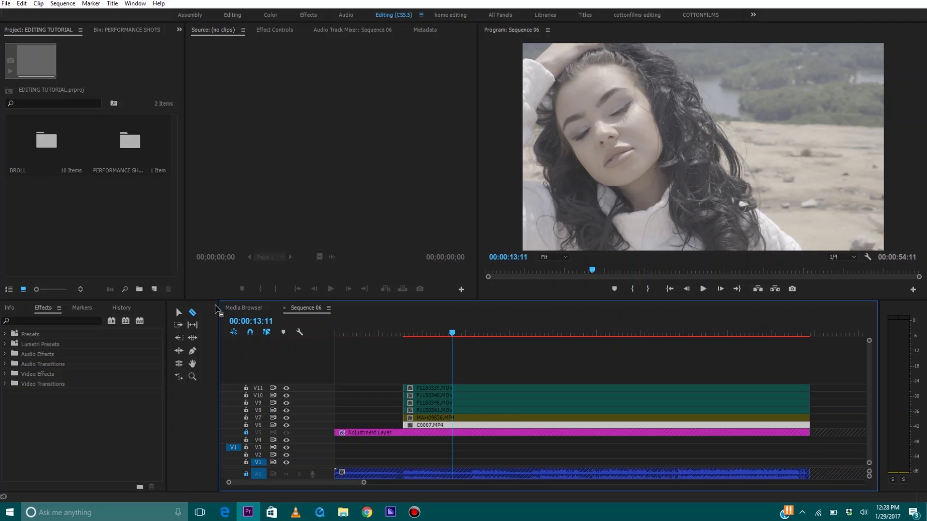
left_click(179, 314)
left_click(454, 425)
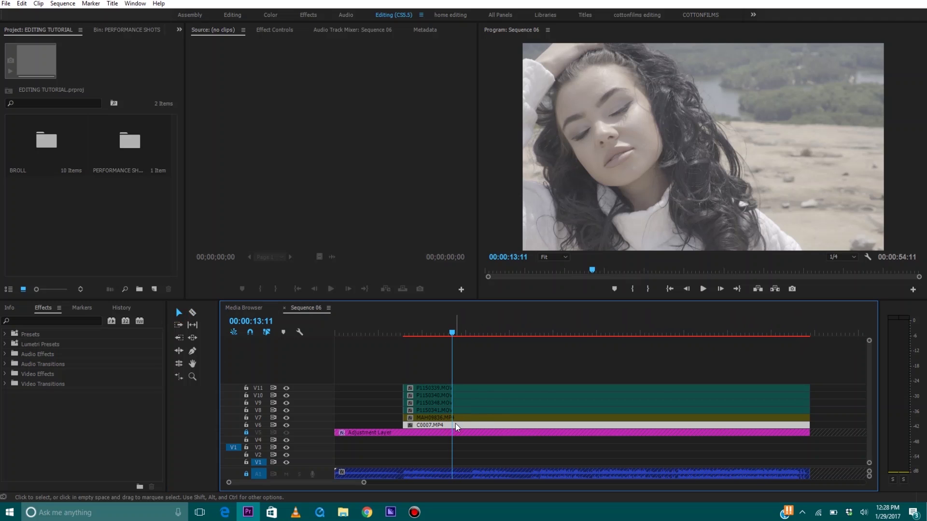
left_click(456, 424)
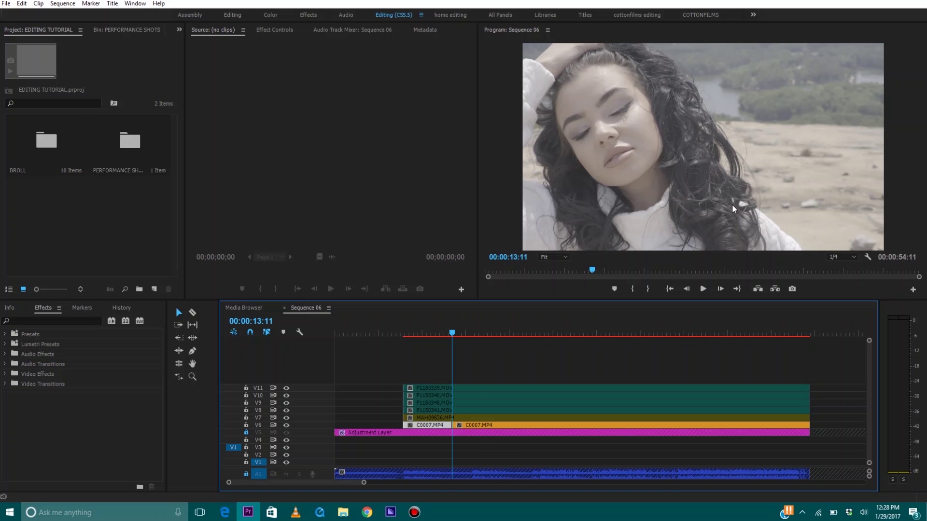
Step: Split C0007.MP4 again at 00:00:26:11 and delete the section between 00:00:13:11 and this cut
key("space")
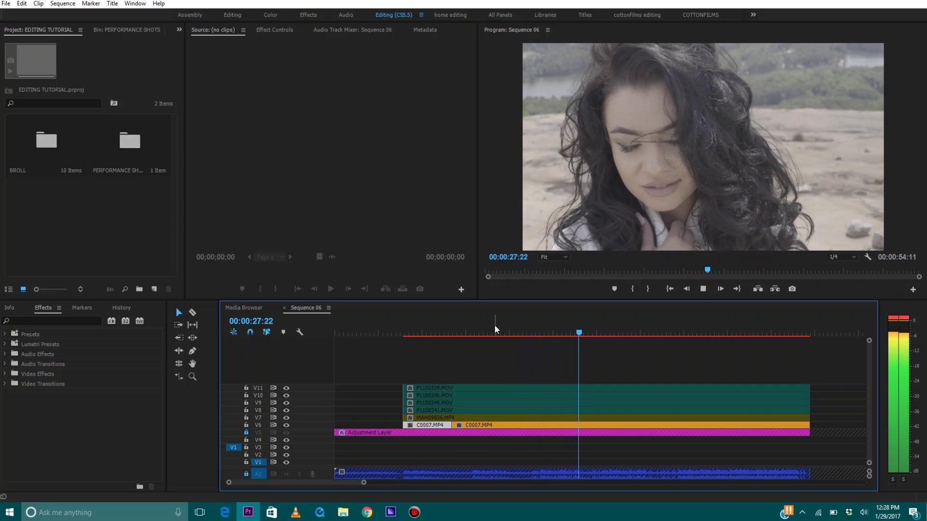
left_click(561, 335)
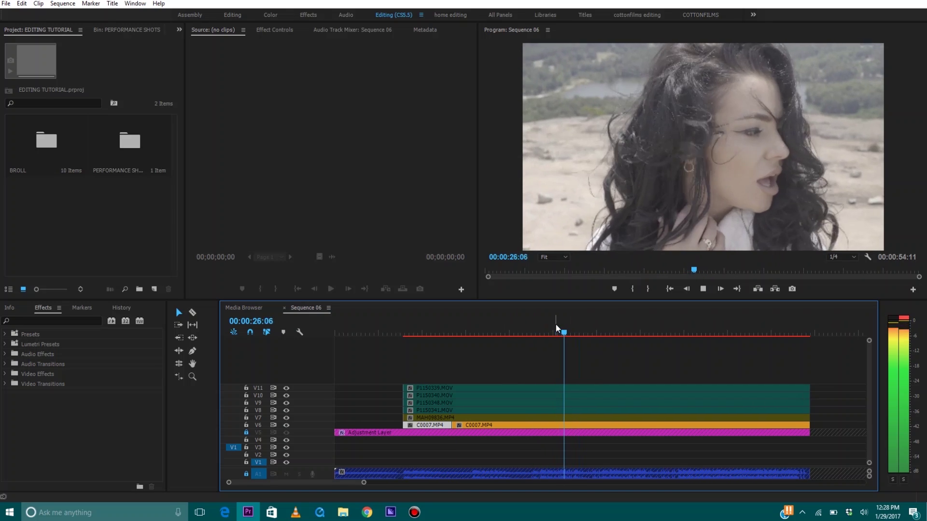
left_click(554, 423)
key("ctrl+k")
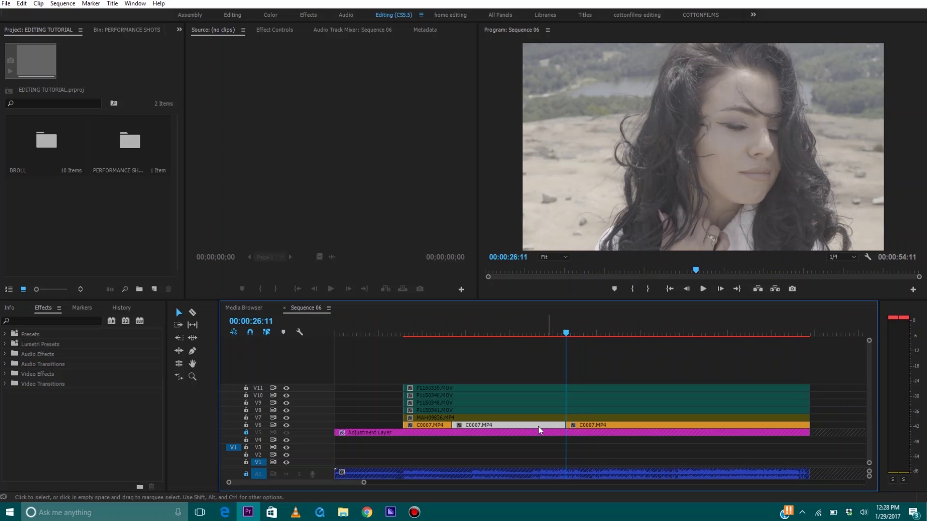
key("Delete")
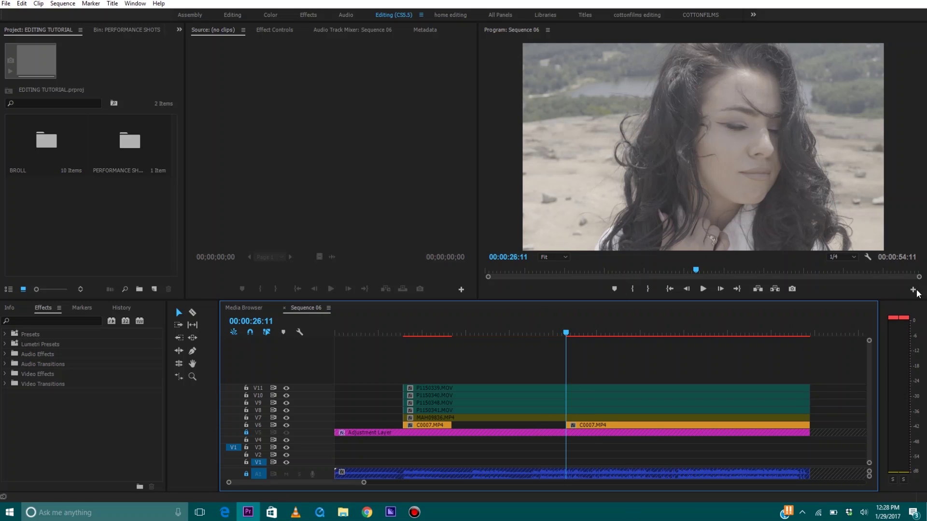
Step: Play on and split the remaining C0007.MP4 segment at 00:00:29:12
key("space")
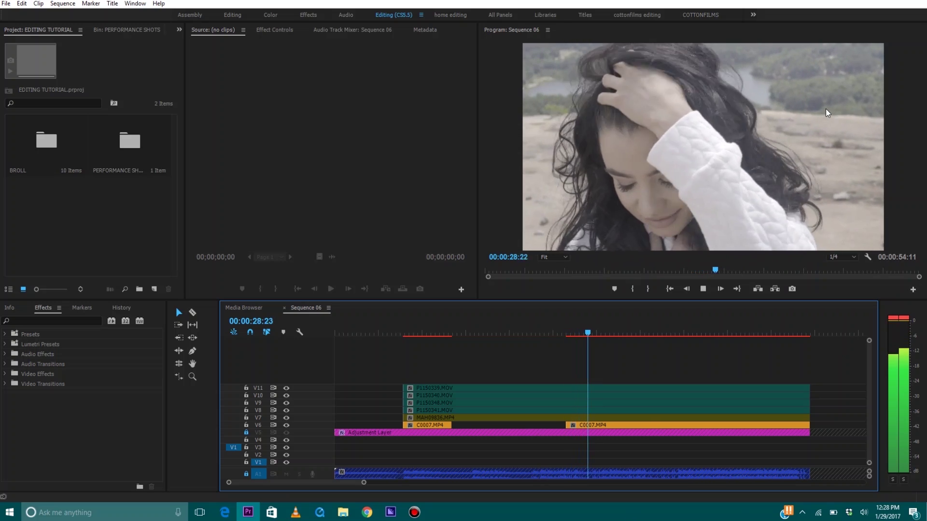
key("space")
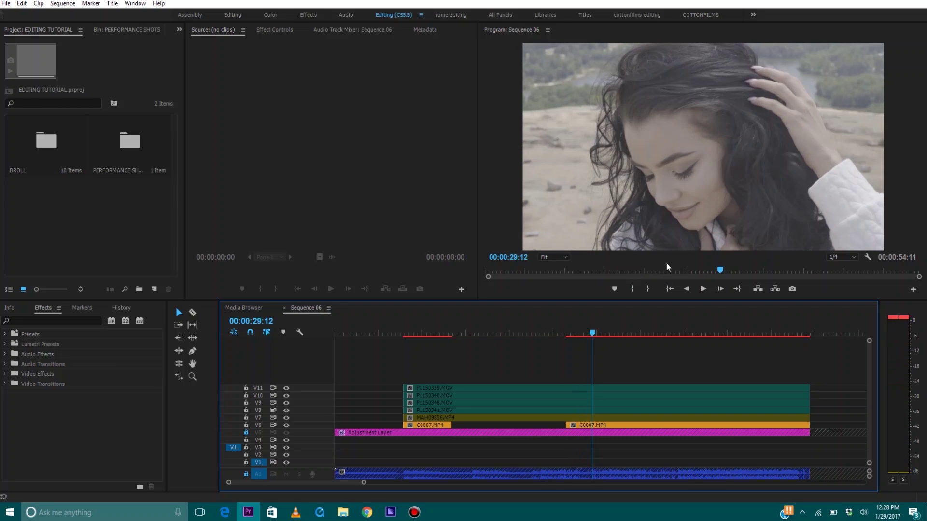
left_click(606, 425)
key("ctrl+k")
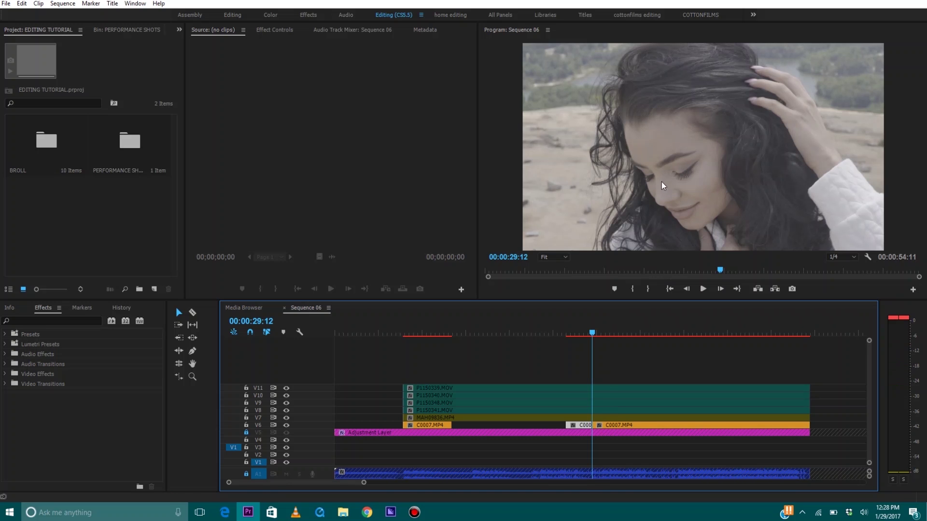
Step: Find the next usable shot and trim the start of the last C0007.MP4 segment to 00:00:34:09
key("space")
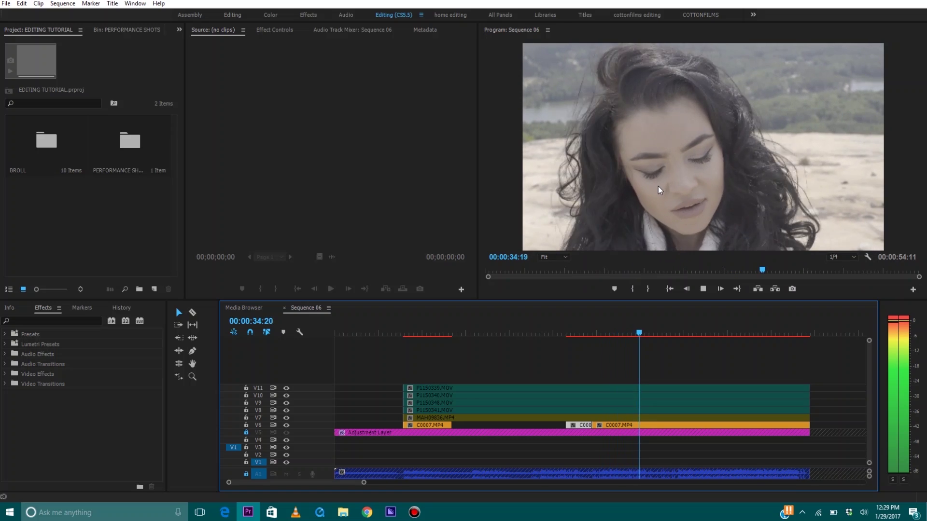
left_click_drag(634, 330, 634, 319)
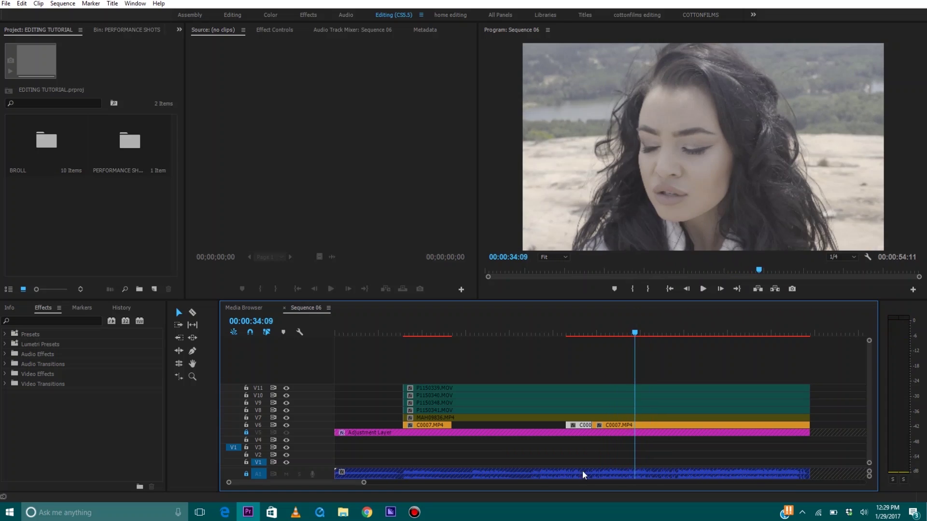
left_click_drag(598, 425, 635, 424)
Step: Play the last C0007.MP4 segment and split it about three seconds after its start
key("space")
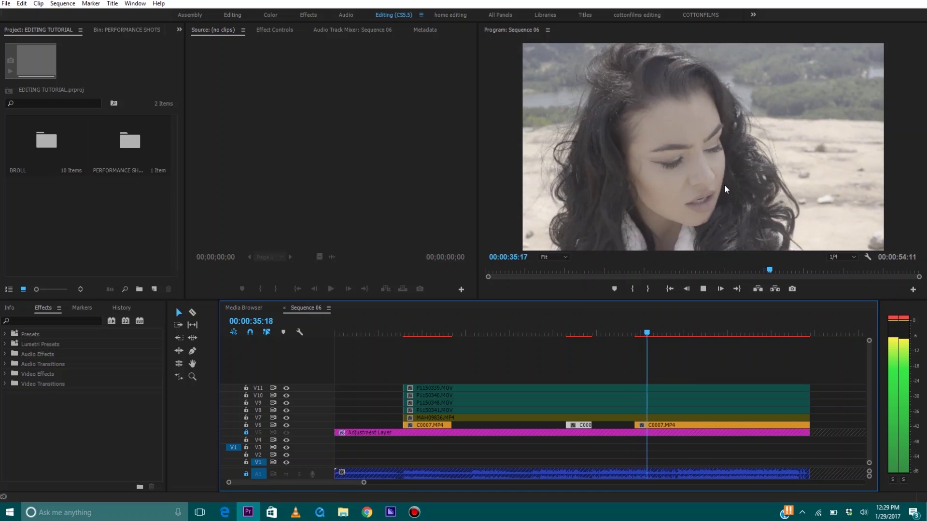
key("space")
left_click(666, 425)
key("ctrl+k")
Step: Locate the next good performance moment and trim the start of the last C0007.MP4 segment to 00:00:41:07
key("space")
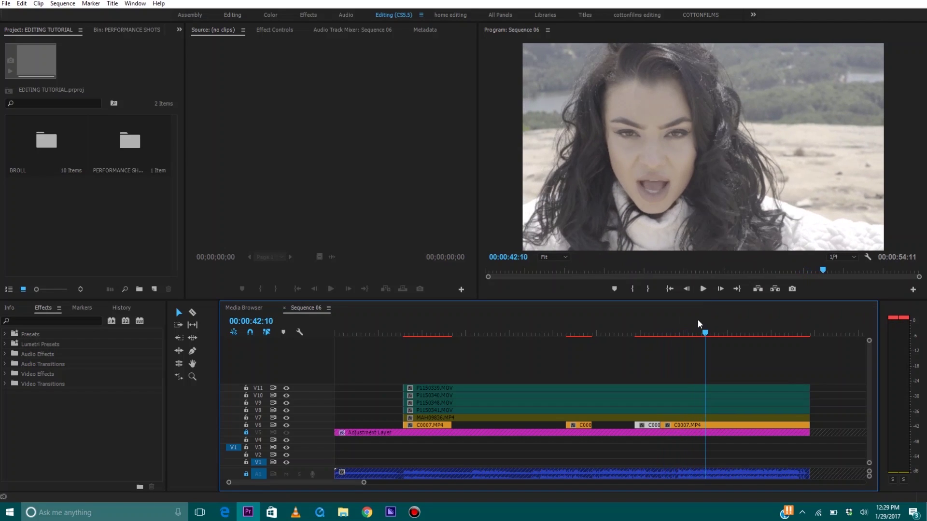
left_click(696, 332)
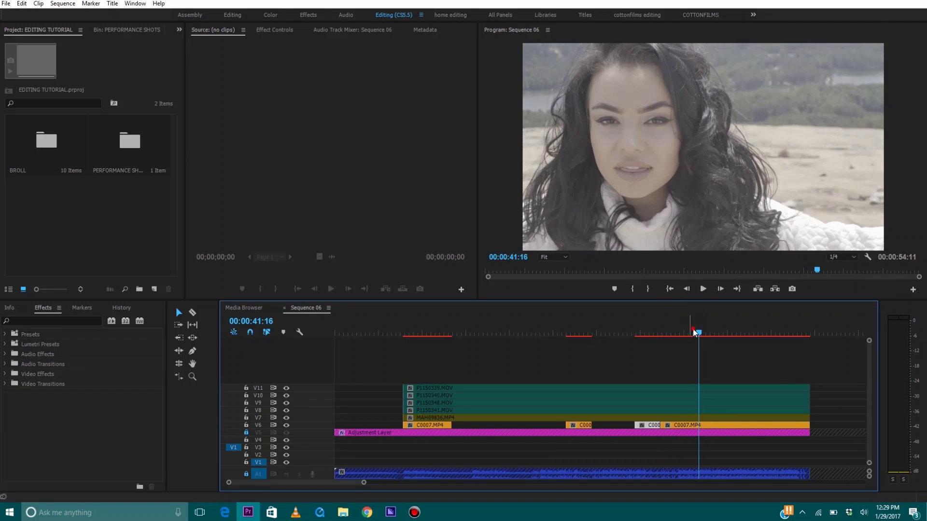
left_click(696, 332)
key("Left")
key("Left")
key("Left")
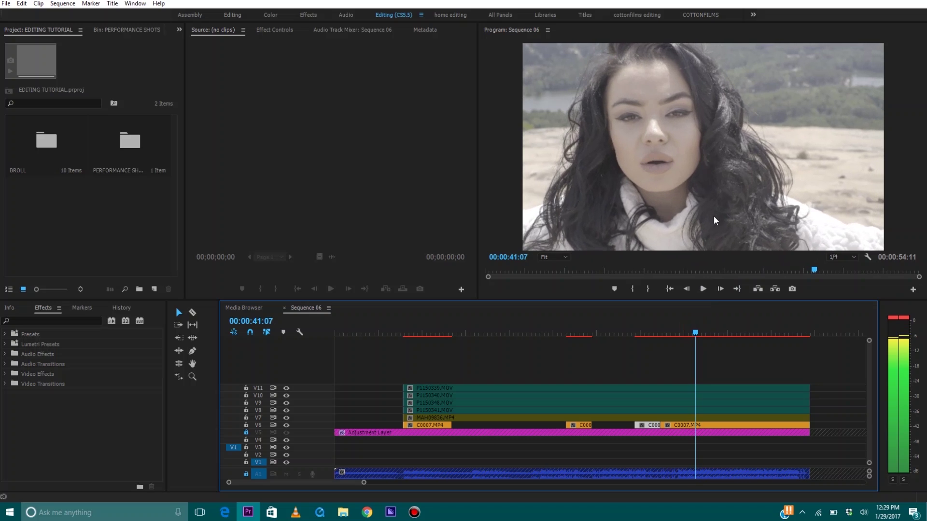
left_click_drag(660, 425, 703, 351)
Step: Play the last C0007.MP4 segment and split it at 00:00:45:05
key("space")
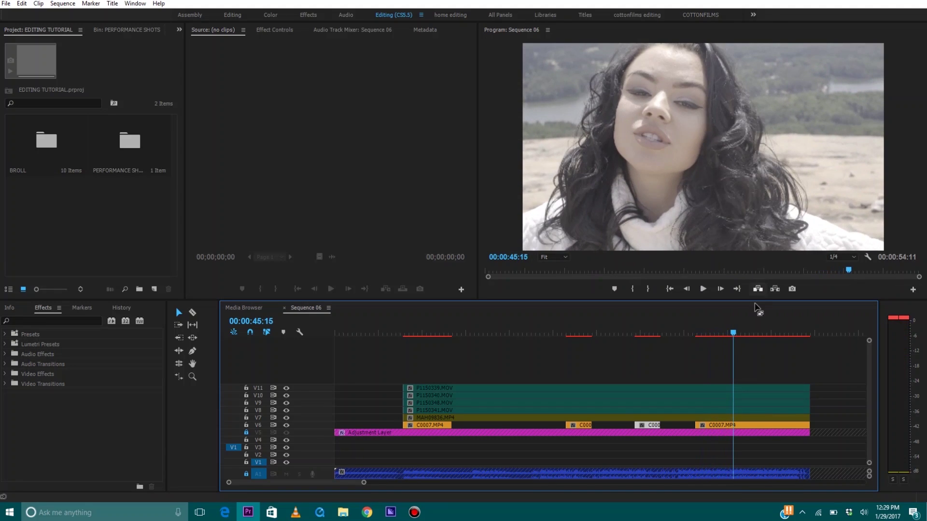
key("space")
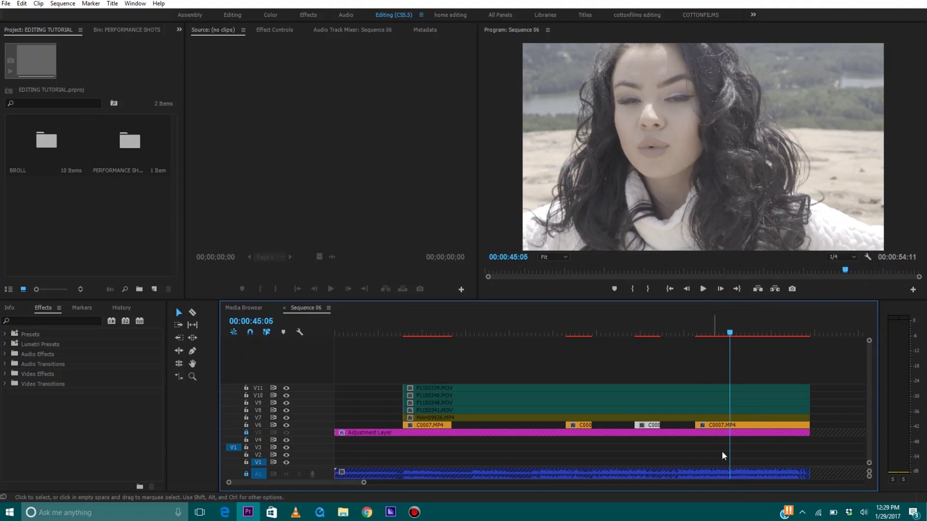
left_click(732, 426)
key("ctrl+k")
Step: Trim the start of the last C0007.MP4 segment to about 00:00:46:23
mouse_move(746, 333)
left_mouse_down()
mouse_move(756, 334)
mouse_move(744, 333)
left_mouse_up()
key("space")
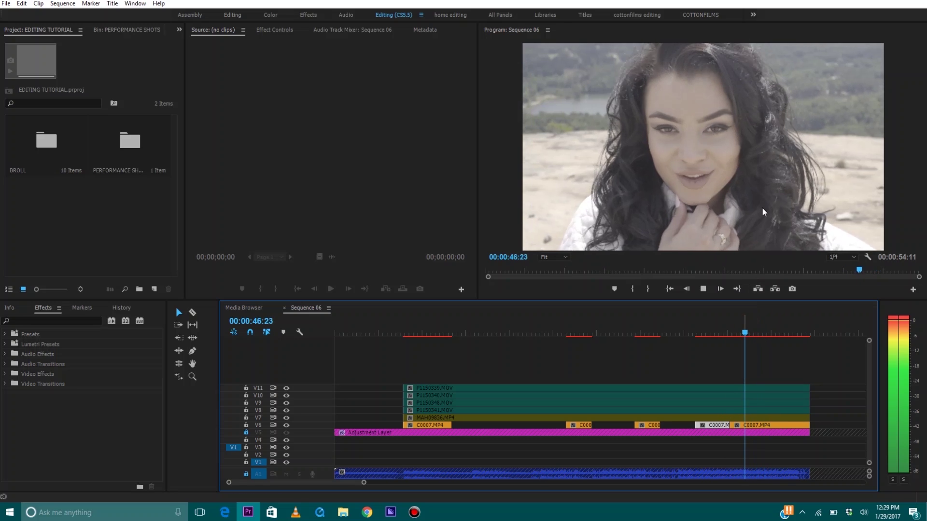
key("space")
left_click_drag(732, 425, 746, 428)
Step: Play on and split the last C0007.MP4 segment at 00:00:49:04
key("space")
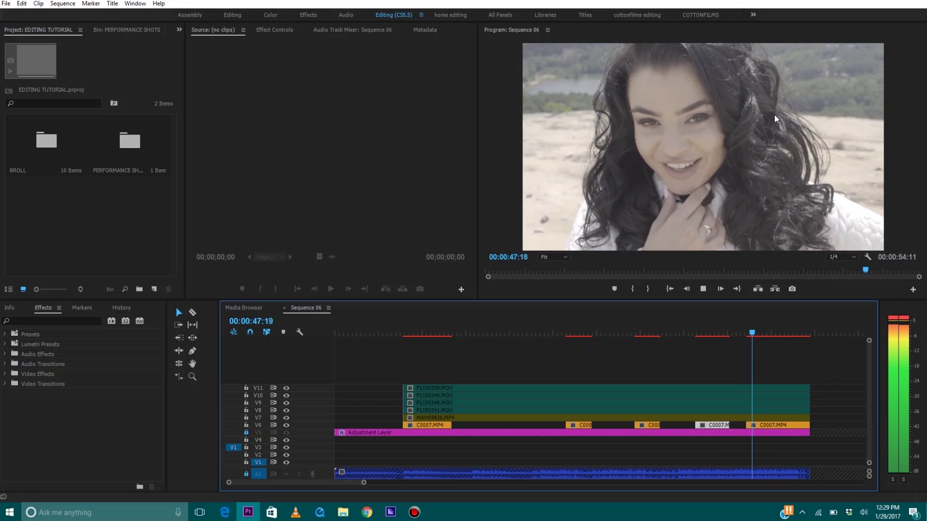
key("space")
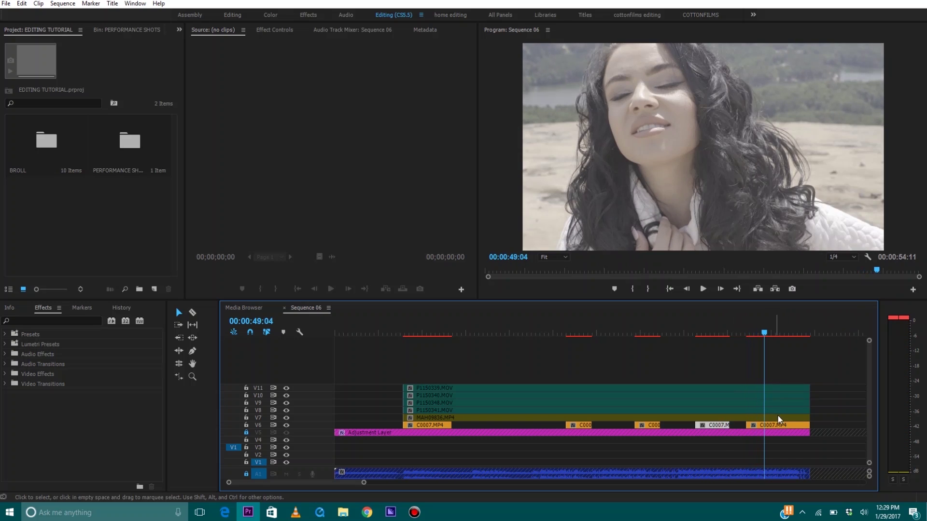
left_click(774, 426)
key("ctrl+k")
Step: Split the last C0007.MP4 segment at 00:00:51:03, delete the piece before the cut, and play the rest through
key("space")
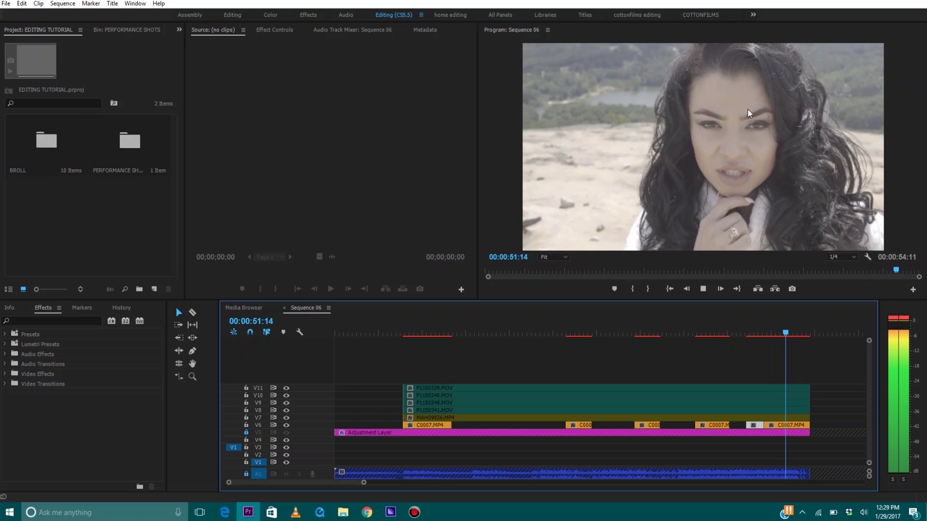
left_click(765, 332)
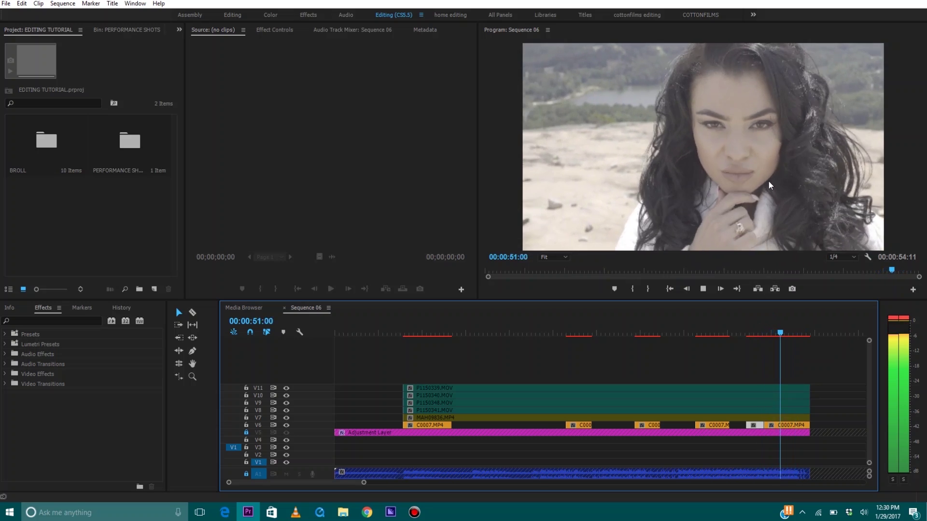
key("space")
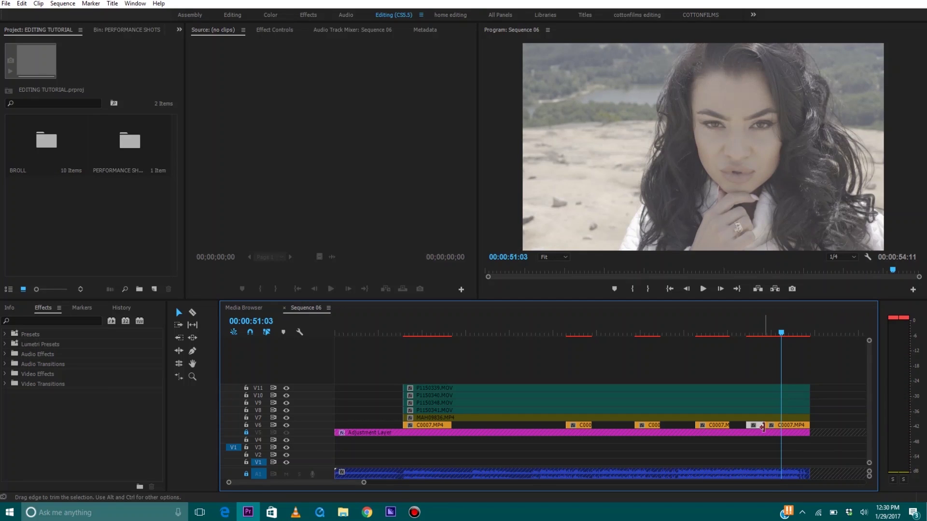
left_click(786, 427)
key("ctrl+k")
key("Delete")
key("space")
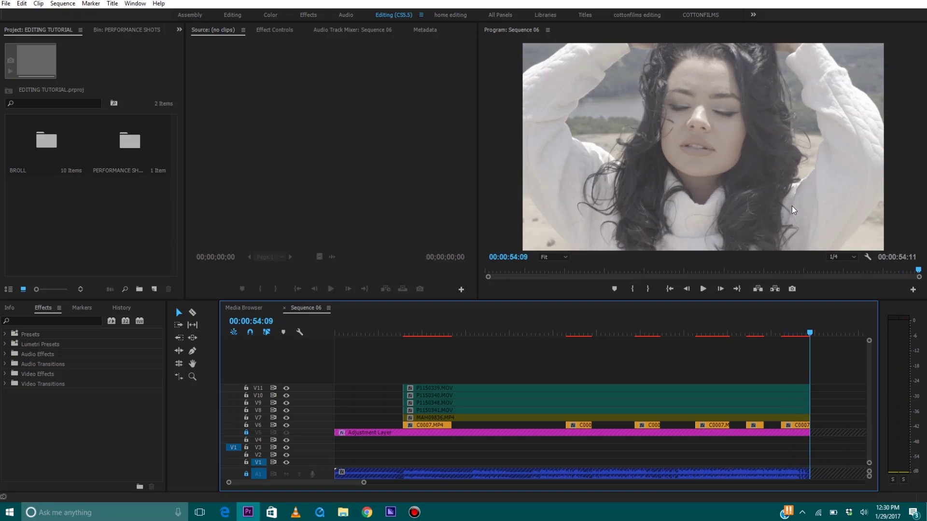
Step: Select all the C0007.MP4 segments on V6 together and disable them
key("space")
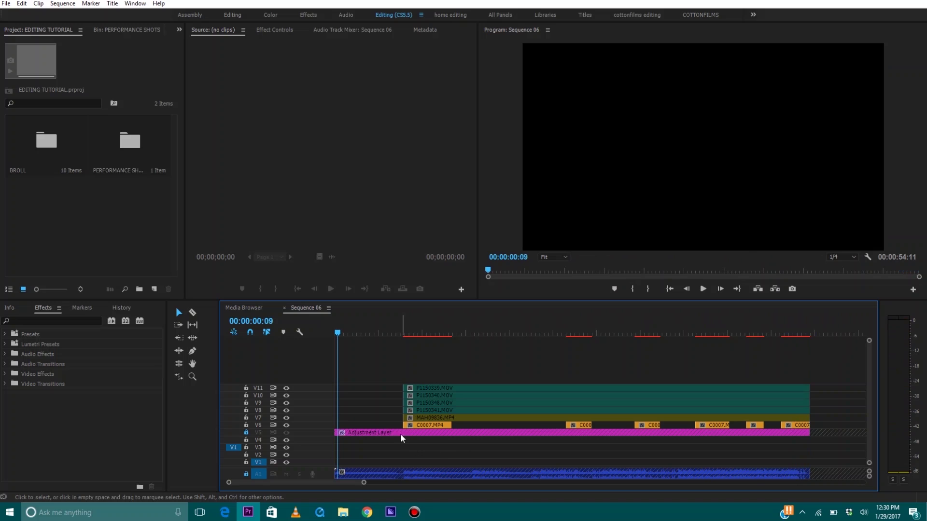
left_click_drag(387, 426, 828, 425)
right_click(426, 426)
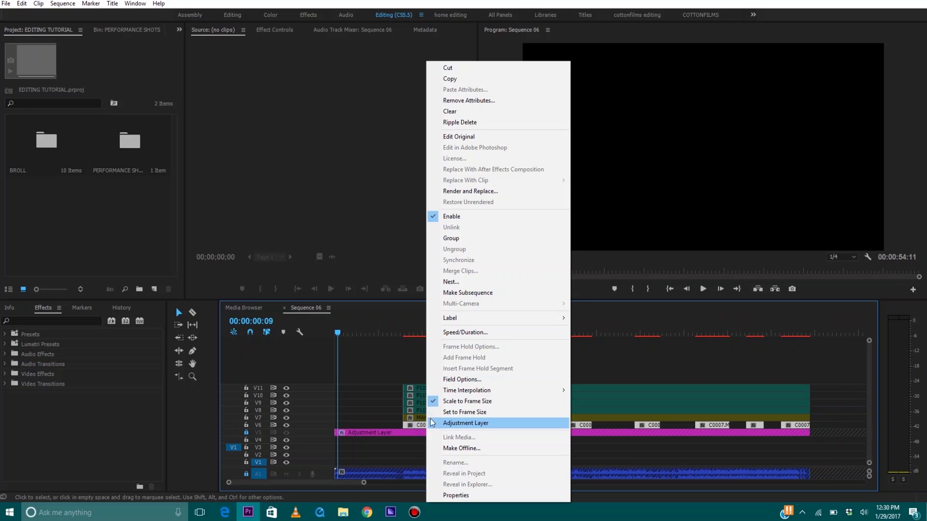
left_click(468, 216)
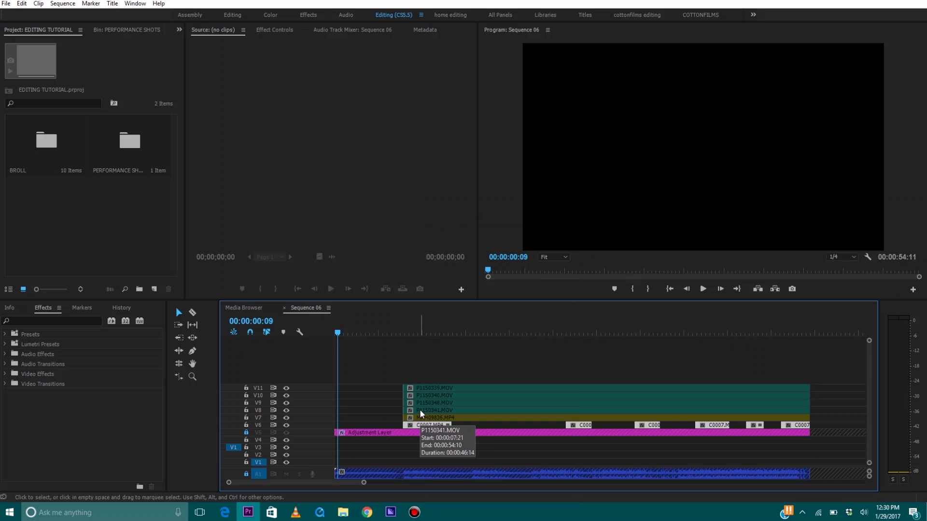
Step: Enable the MAH09836.MP4 clip on V7 and play it through from just before its start
left_click(459, 418)
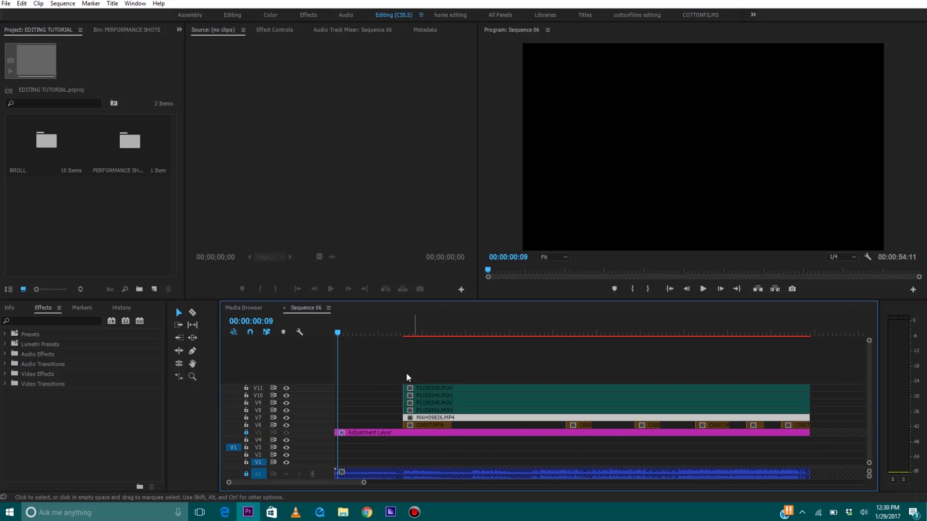
left_click(401, 332)
key("space")
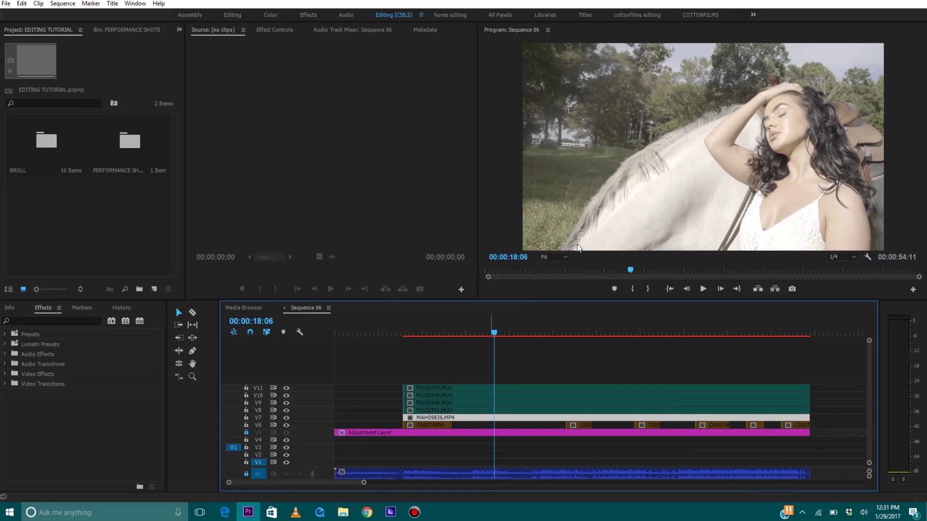
key("ctrl+z")
key("space")
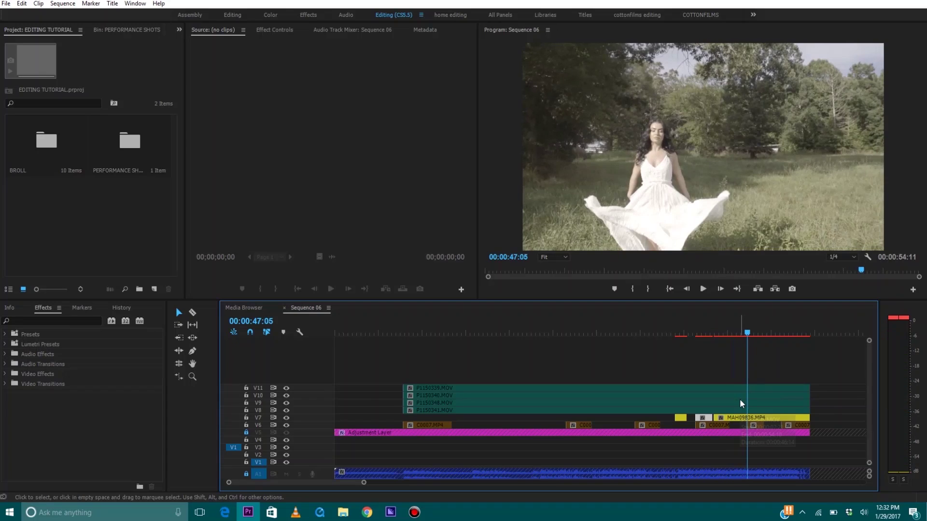
Step: Split the last MAH09836.MP4 segment on V7 just past 00:00:47:05 and play on
left_click(754, 418)
key("ctrl+k")
key("space")
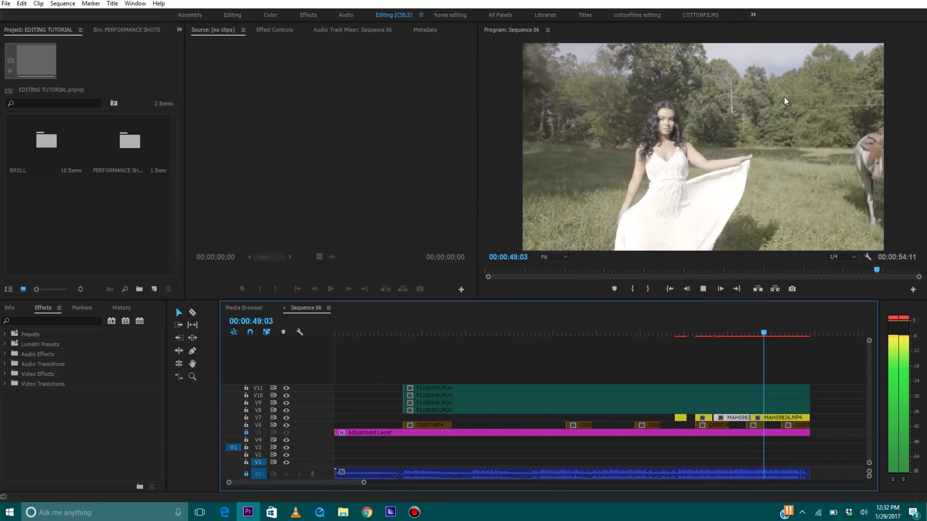
Step: Replay the stretch after the cut and remove the start of the last MAH09836.MP4 segment up to 00:00:49:03
left_click_drag(772, 333, 765, 333)
left_click(761, 333)
key("space")
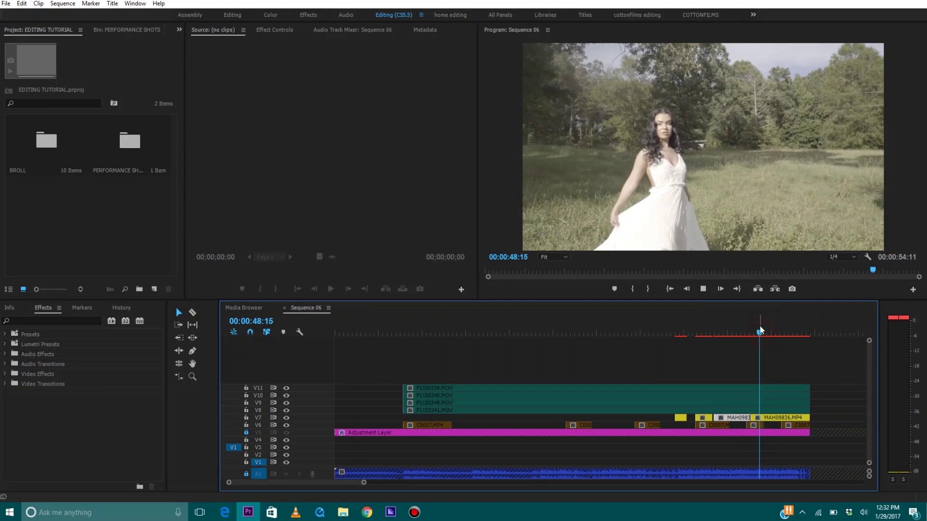
left_click(756, 417)
key("Delete")
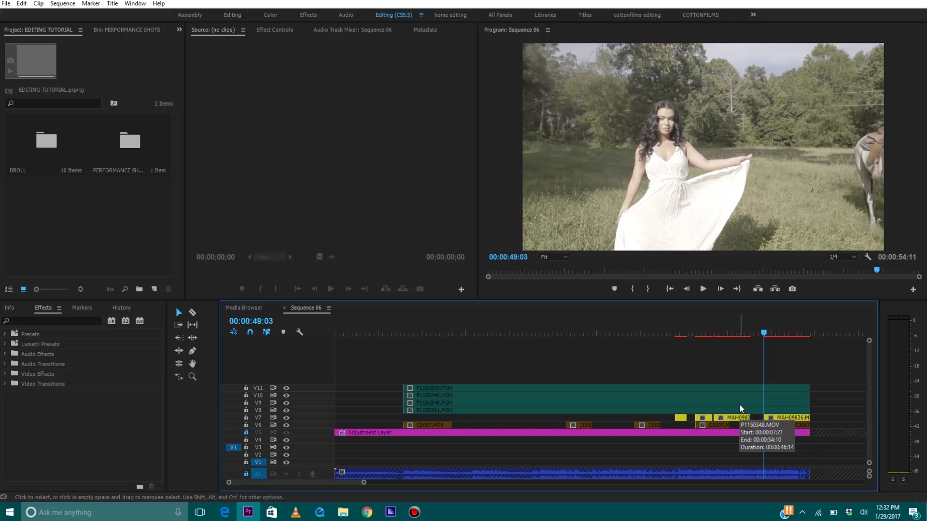
Step: Play on, split the last MAH09836.MP4 segment at 00:00:53:00, and delete the piece after the cut
key("space")
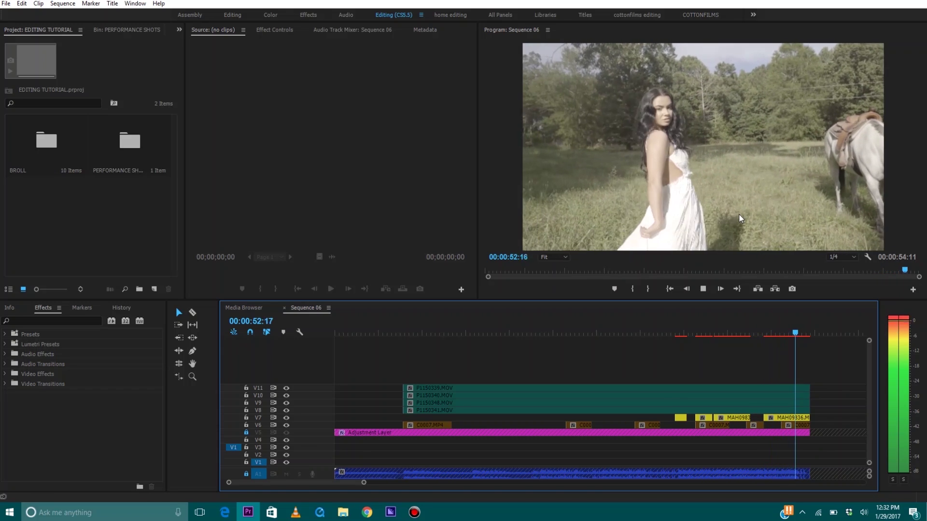
key("space")
left_click(800, 419)
key("ctrl+k")
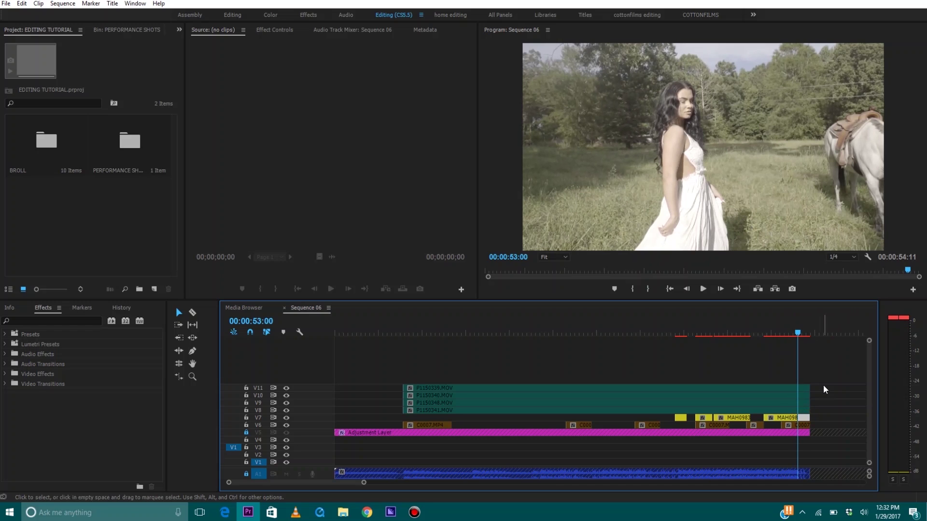
key("Delete")
Step: Disable all MAH09836.MP4 segments on V7, then enable P1150341.MOV on V8 and play it from 00:00:07:12
left_click_drag(661, 418, 790, 421)
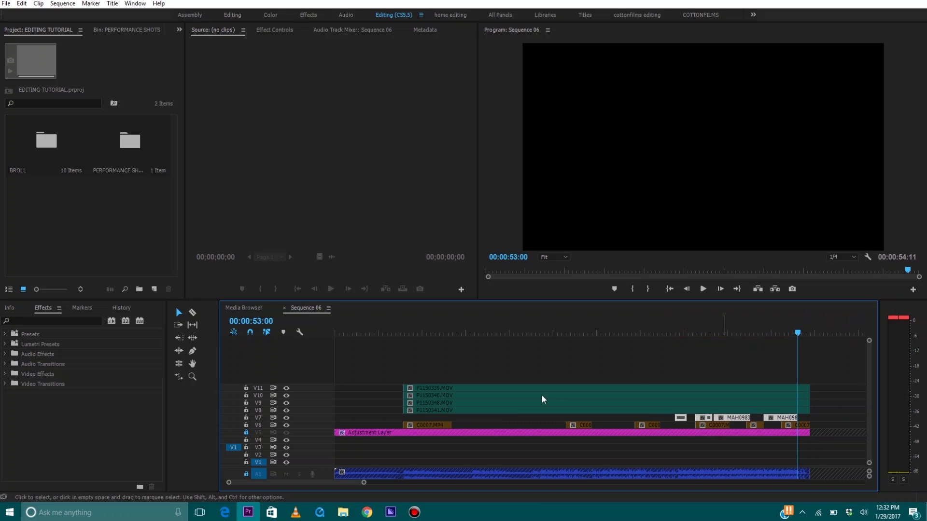
left_click(401, 320)
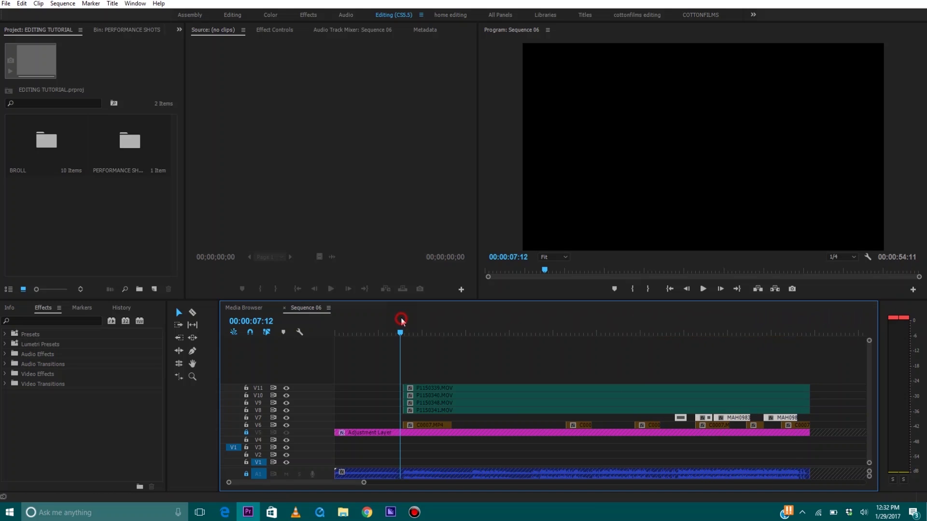
left_click(420, 408)
key("space")
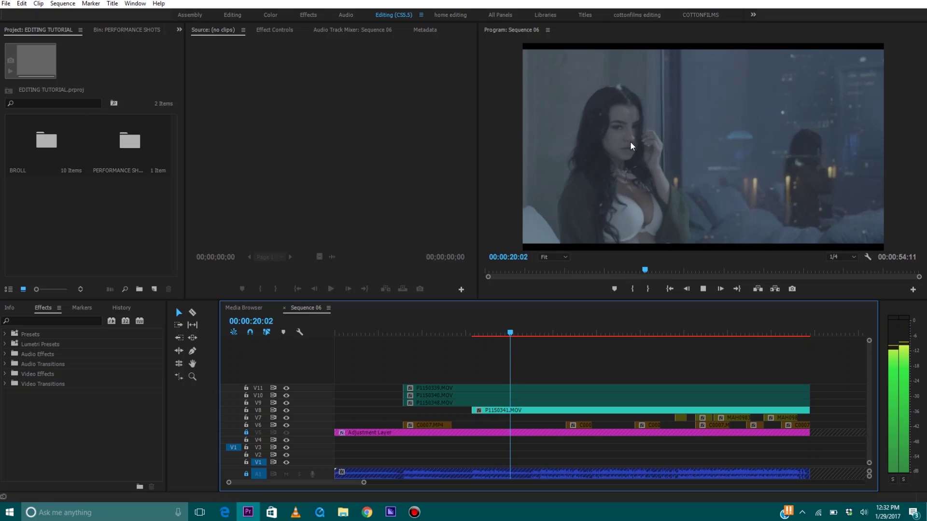
Step: Split the P1150341.MOV segment on V8 at 00:00:20:16 and play on
key("space")
left_click(519, 410)
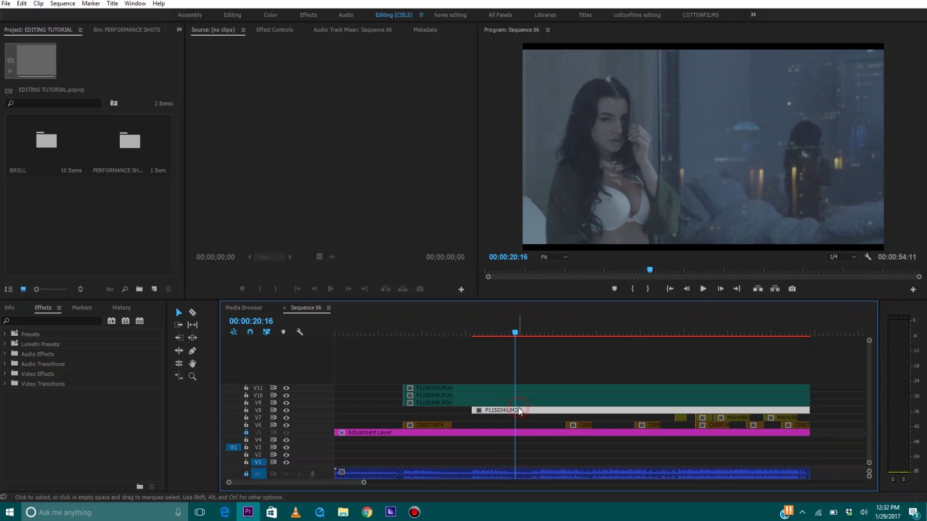
key("ctrl+k")
key("space")
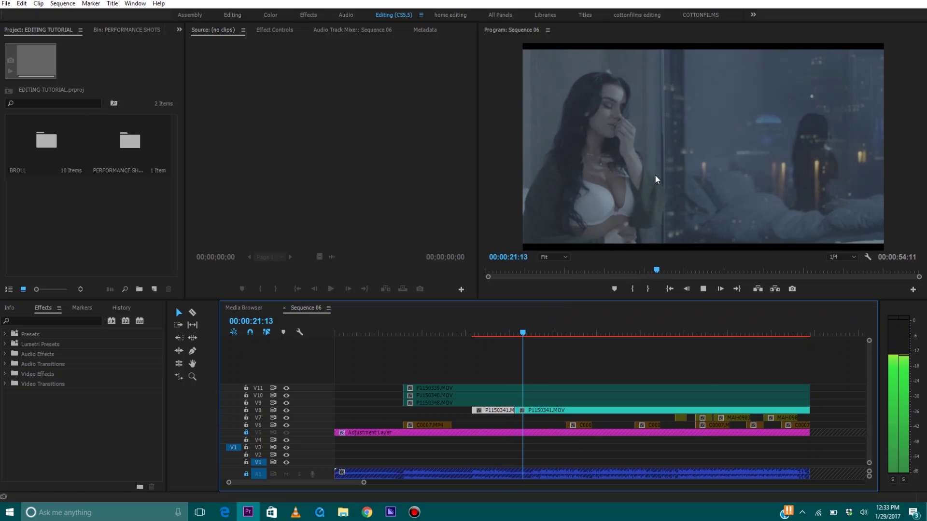
Step: Find the next good moment and trim the start of the last P1150341.MOV segment to 00:00:23:10
key("space")
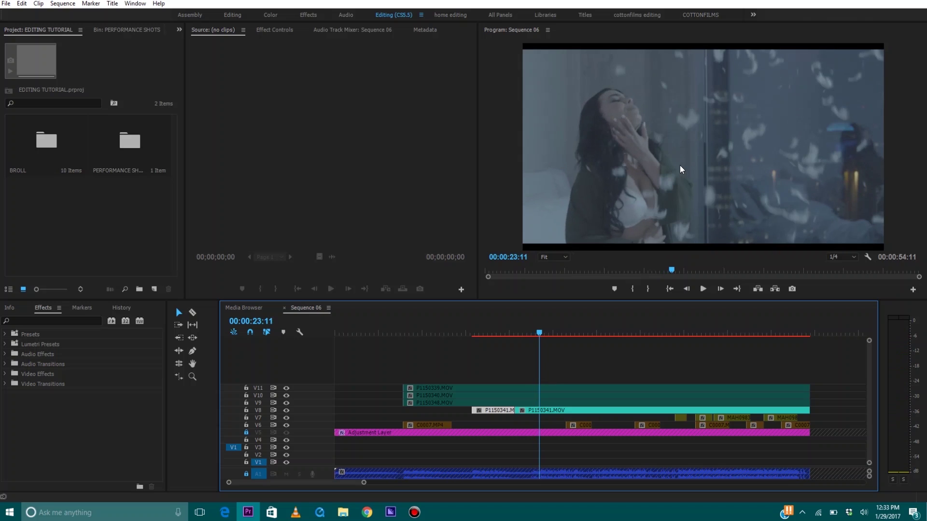
key("space")
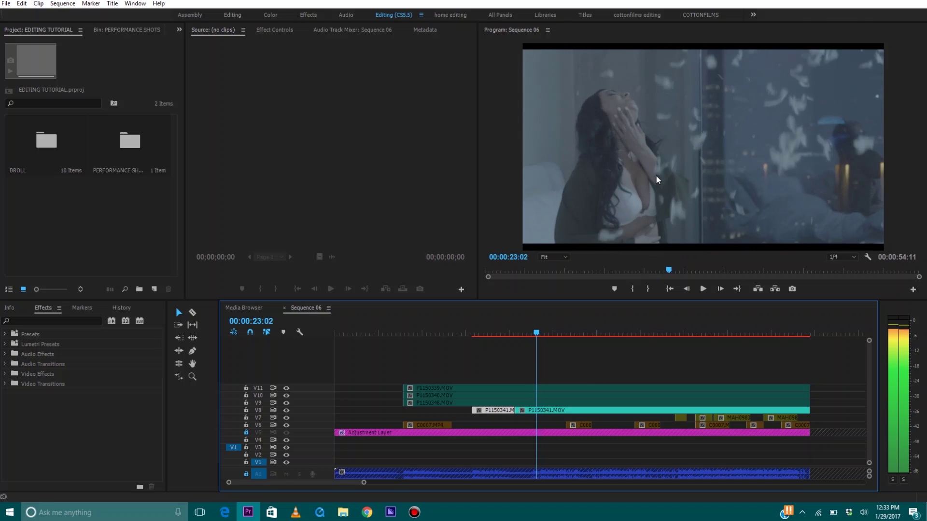
key("space")
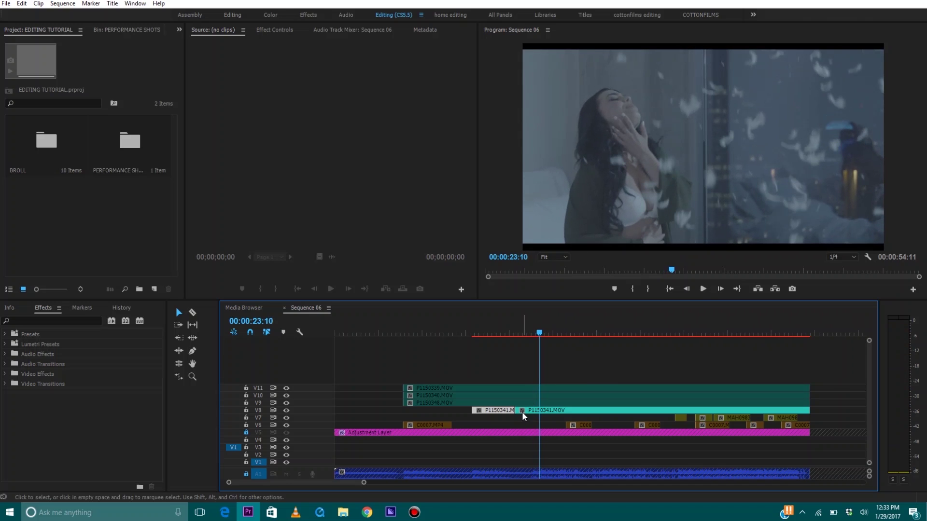
left_click_drag(516, 410, 543, 410)
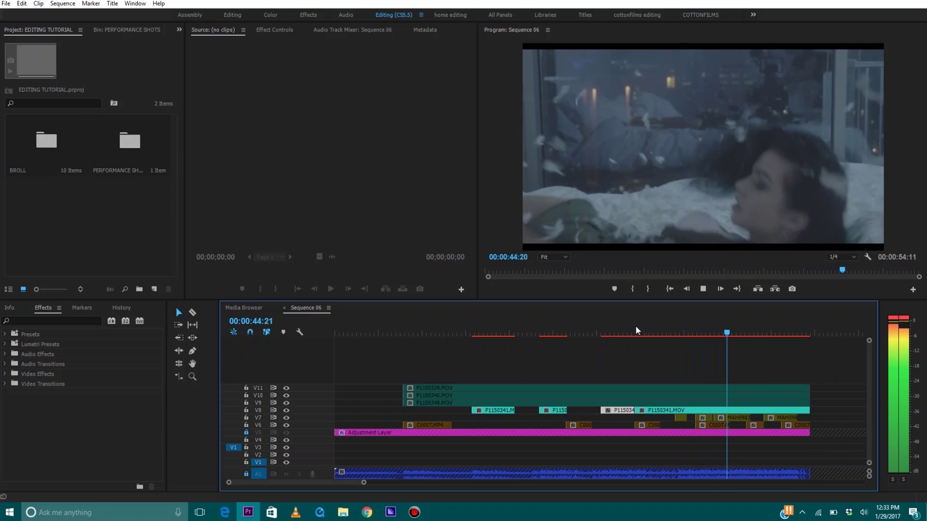
Step: Replay the last P1150341.MOV segment, split it at 00:00:43:23, delete the piece before the cut, and play on
key("space")
left_click(704, 329)
key("space")
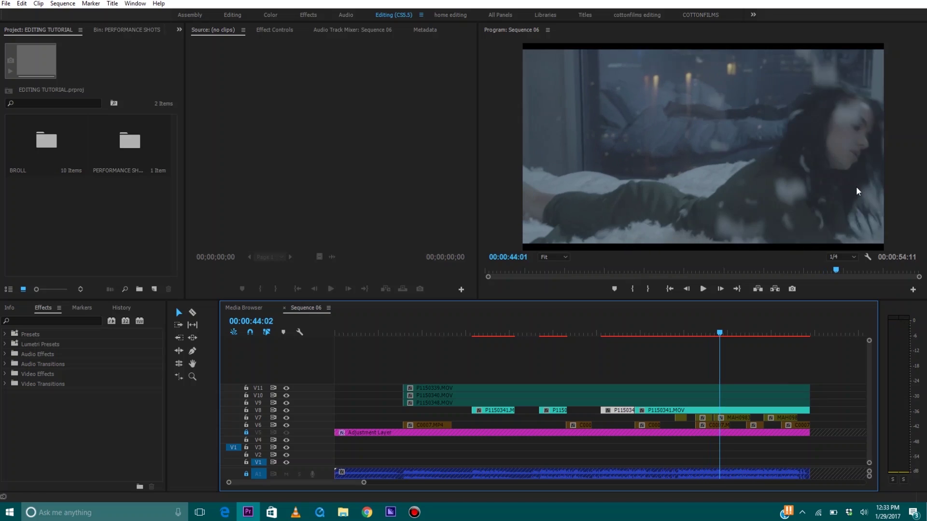
key("space")
left_click(727, 410)
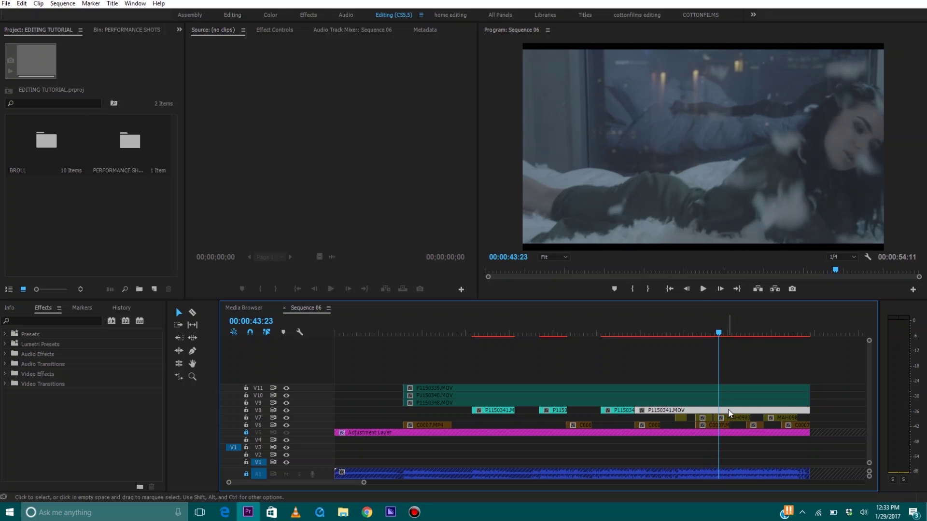
key("ctrl+k")
key("Delete")
key("space")
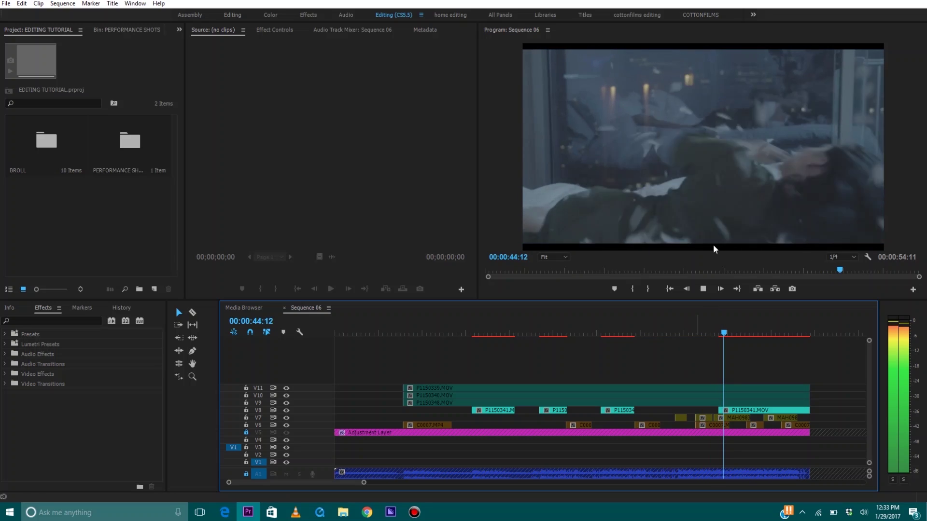
Step: Split the last P1150341.MOV segment at 00:00:45:08, play the remainder through, and delete it
key("space")
left_click(733, 412)
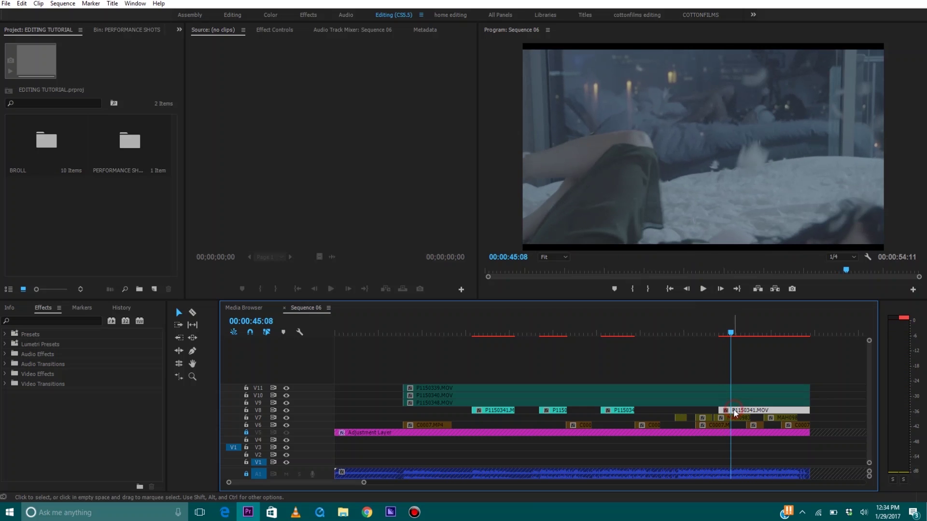
key("ctrl+k")
key("space")
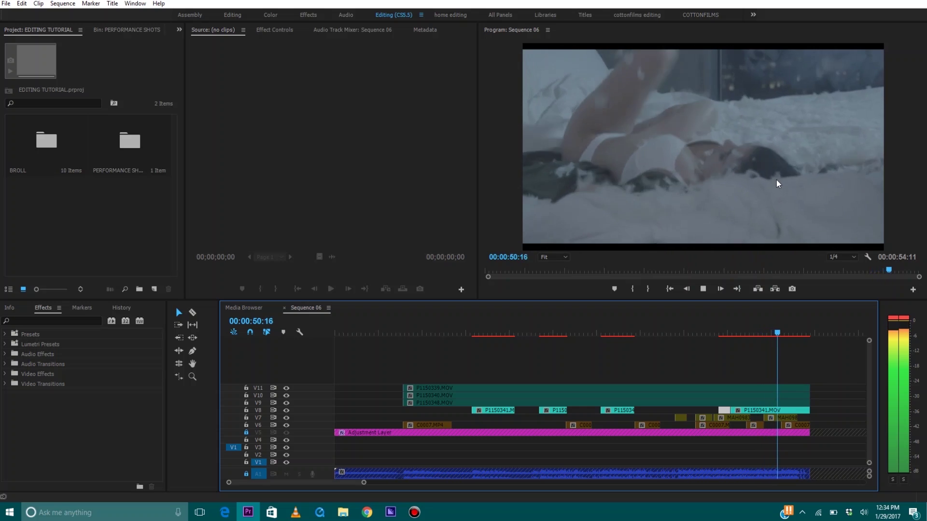
key("space")
left_click(793, 409)
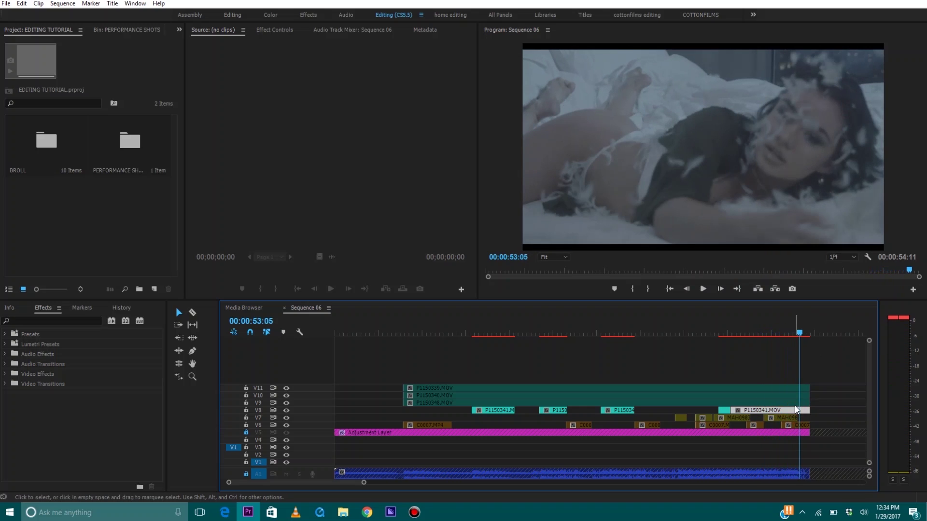
key("Delete")
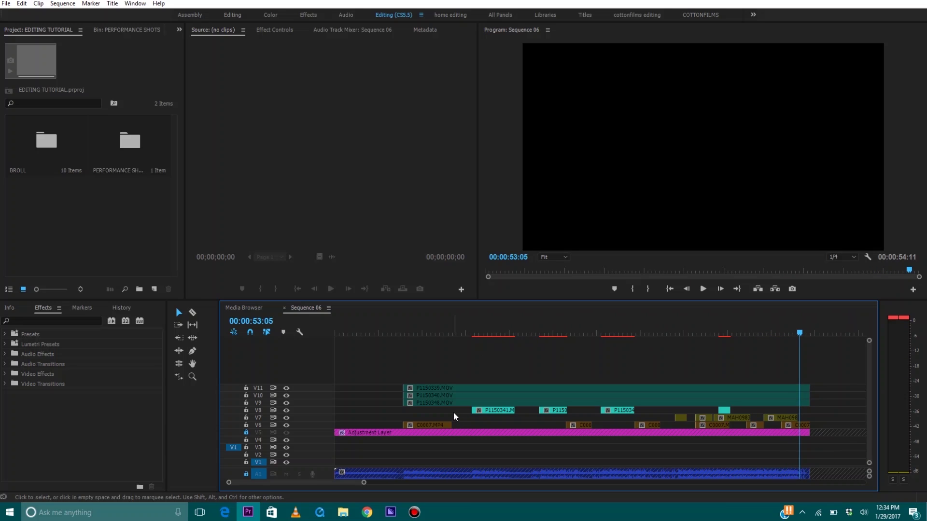
Step: Disable all P1150341.MOV segments on V8 and return to just before the start of P1150348.MOV on V9 for review
left_click_drag(453, 411, 766, 406)
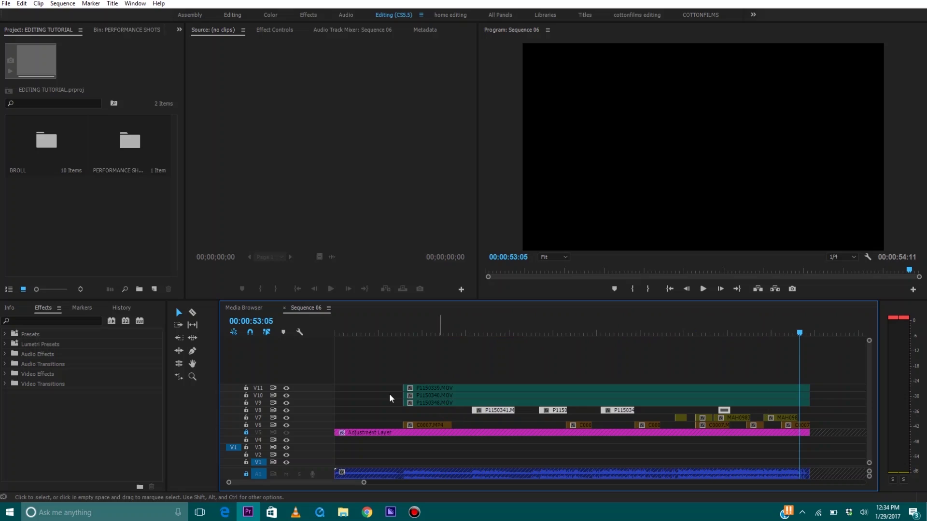
left_click(431, 404)
left_click(401, 333)
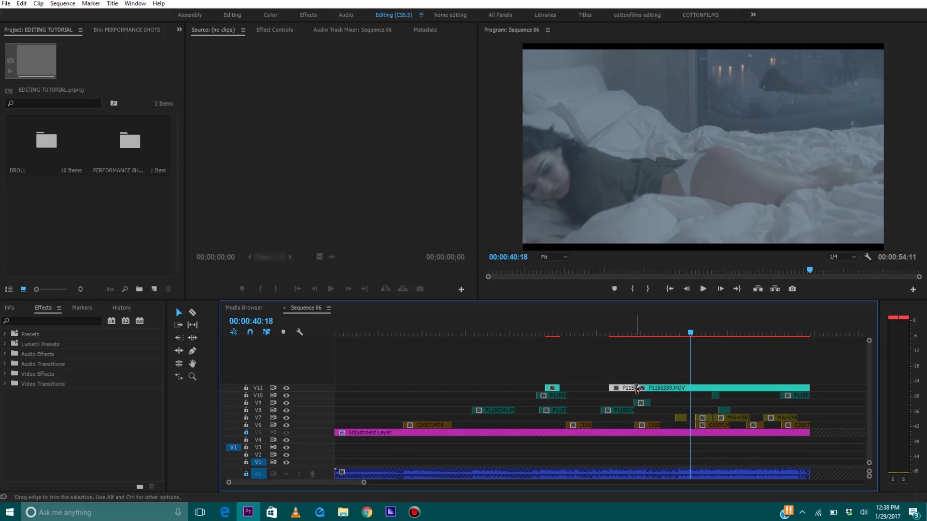
Step: Trim the start of the last P1150339.MOV segment on V11 to 00:00:40:18 and split it at about 00:00:43
left_click_drag(637, 387, 691, 338)
key("space")
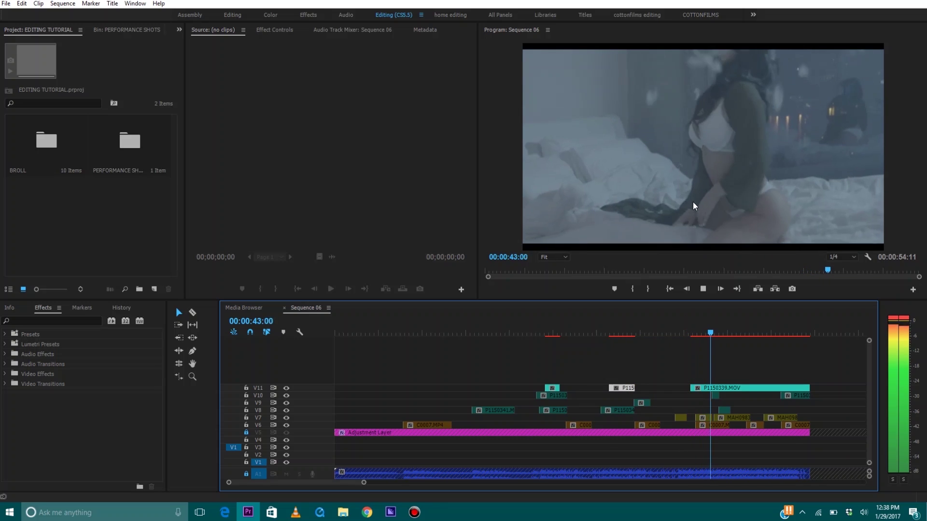
key("space")
left_click(710, 385)
key("ctrl+k")
key("space")
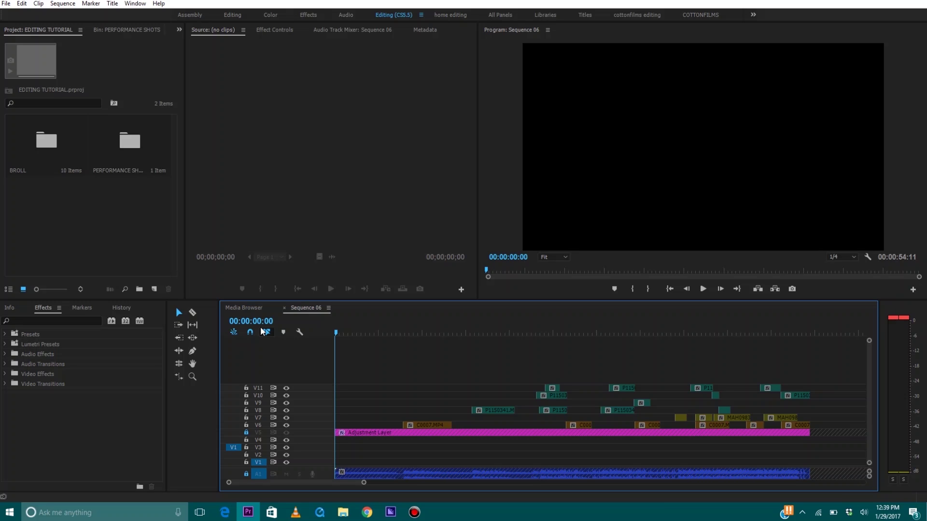
Step: Enable the first C0007.MP4 segment on V6 and play it from about 00:00:07:08 to 00:00:12:15
left_click(398, 326)
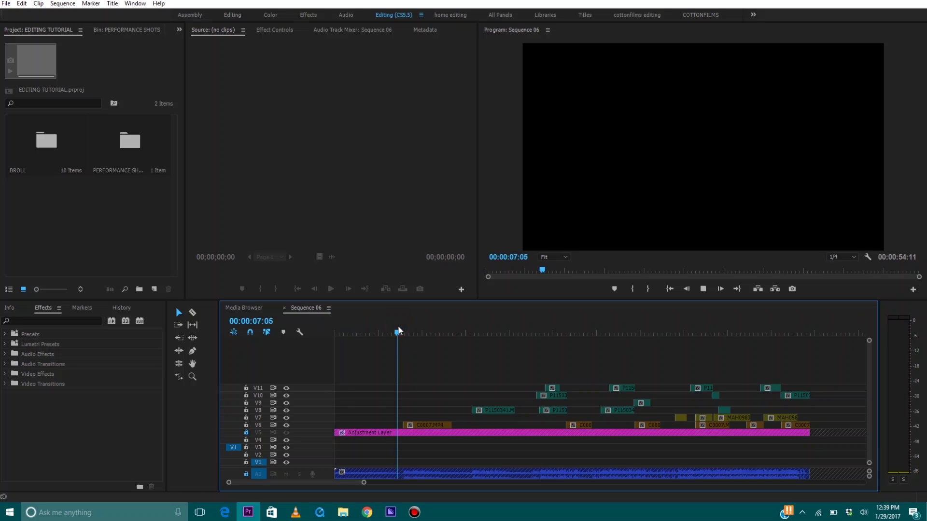
left_click(423, 424)
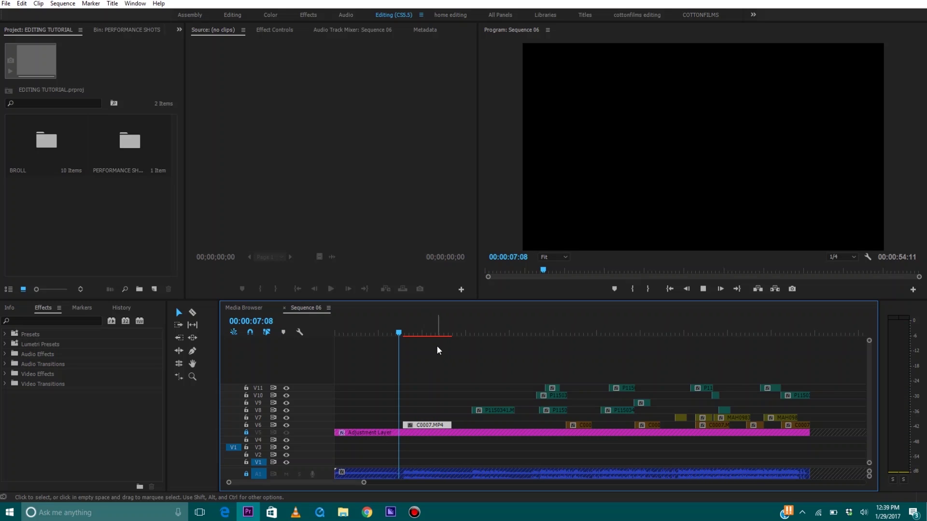
key("space")
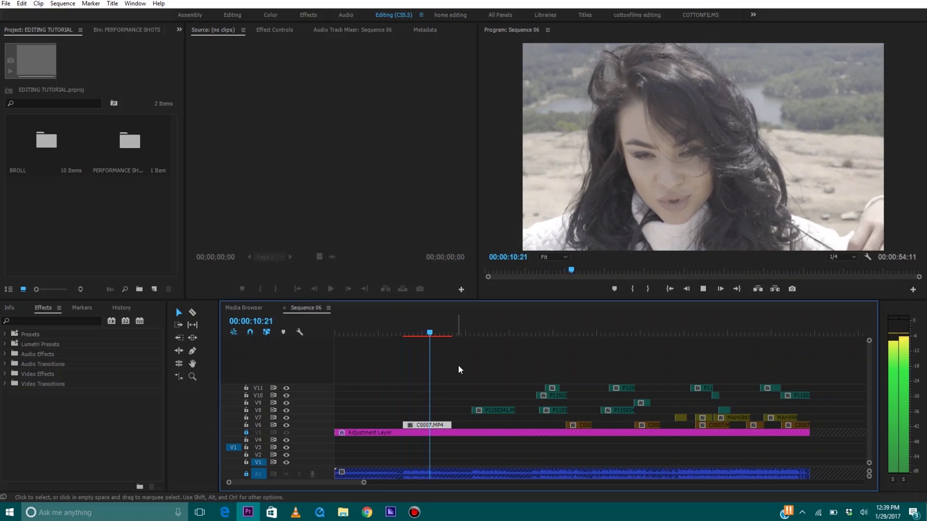
key("space")
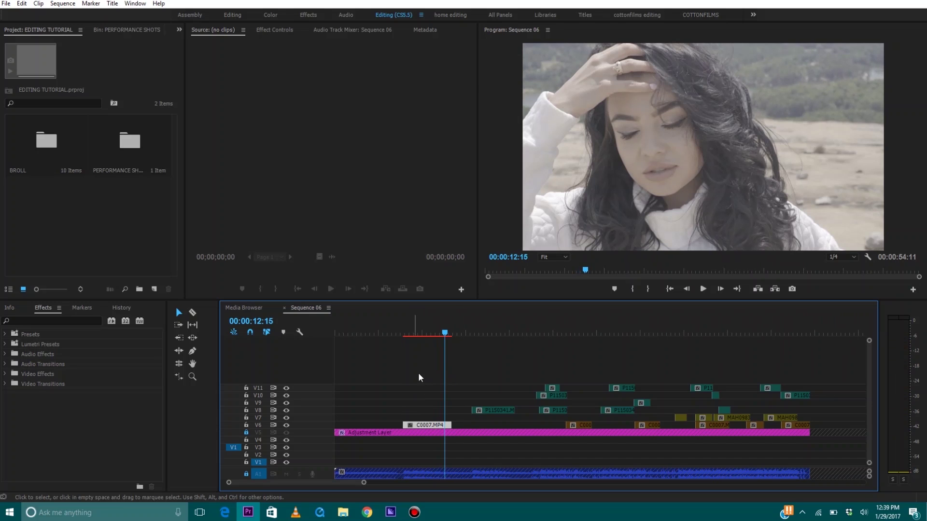
Step: Move the first C0007.MP4 segment from V6 down to V1 and play it from about 00:00:08:04
left_click_drag(431, 422, 435, 467)
left_click(408, 333)
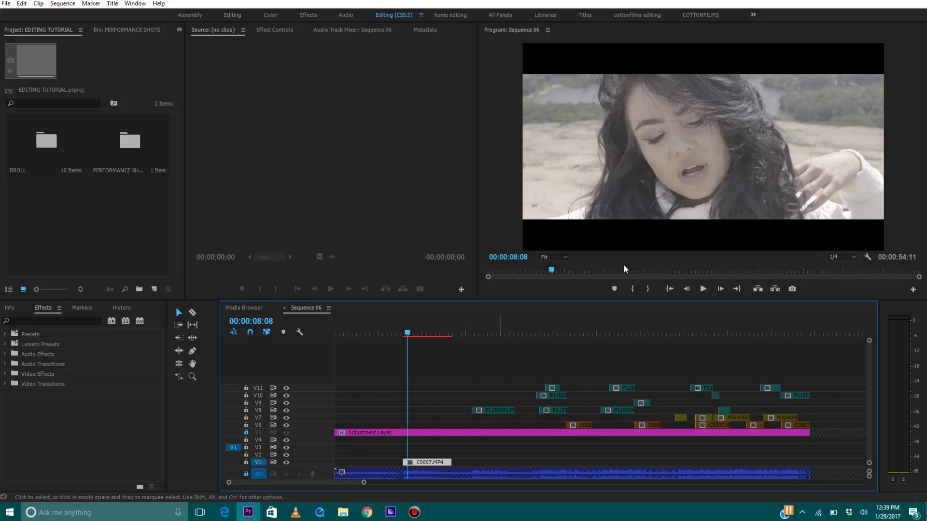
key("Up")
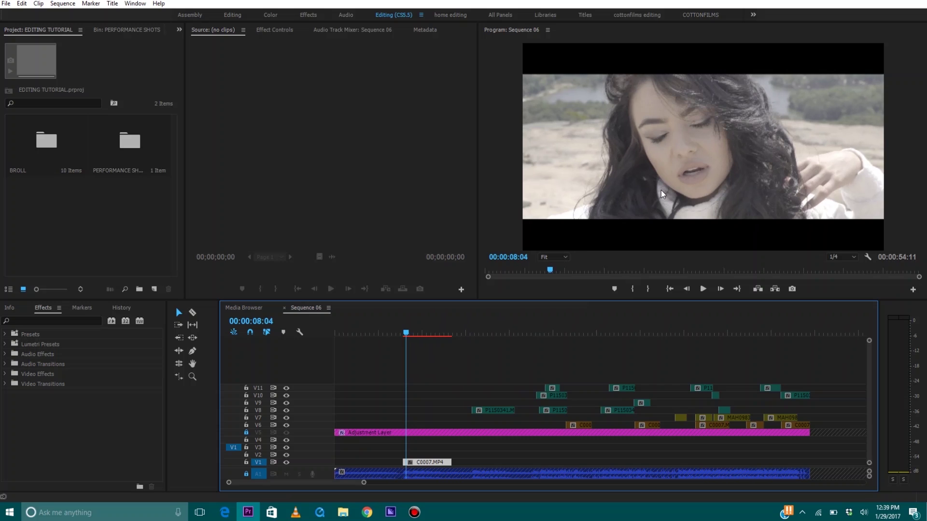
key("space")
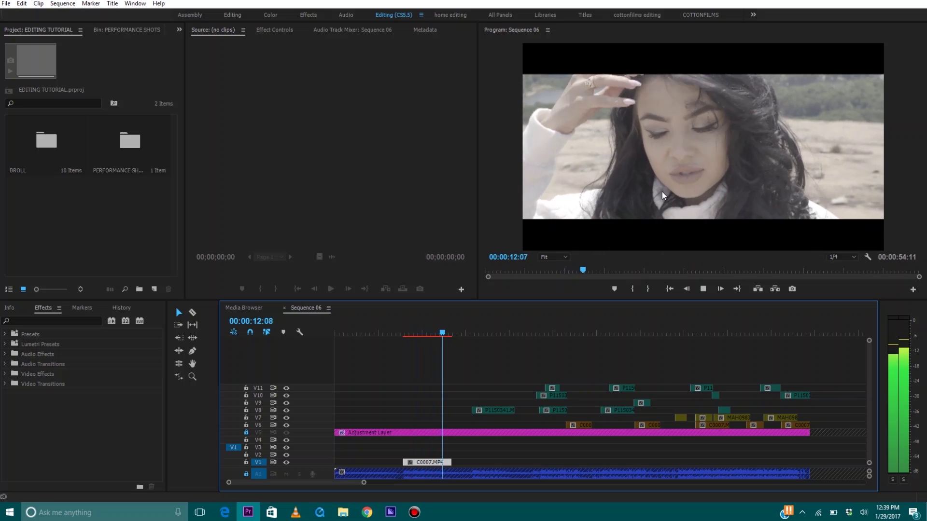
key("space")
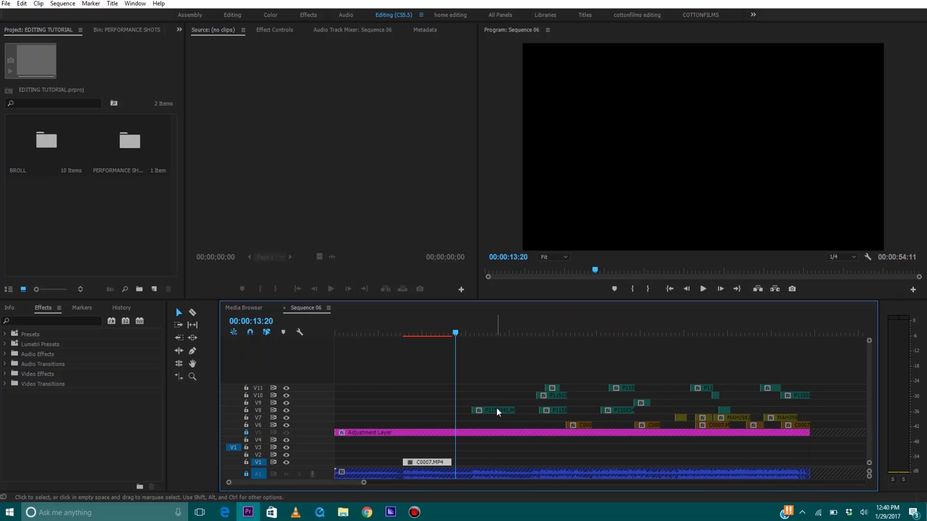
Step: Move the first P1150341.MOV segment from V8 down to V1 and play it through to its end
left_click(496, 408)
left_click_drag(494, 424, 497, 462)
key("space")
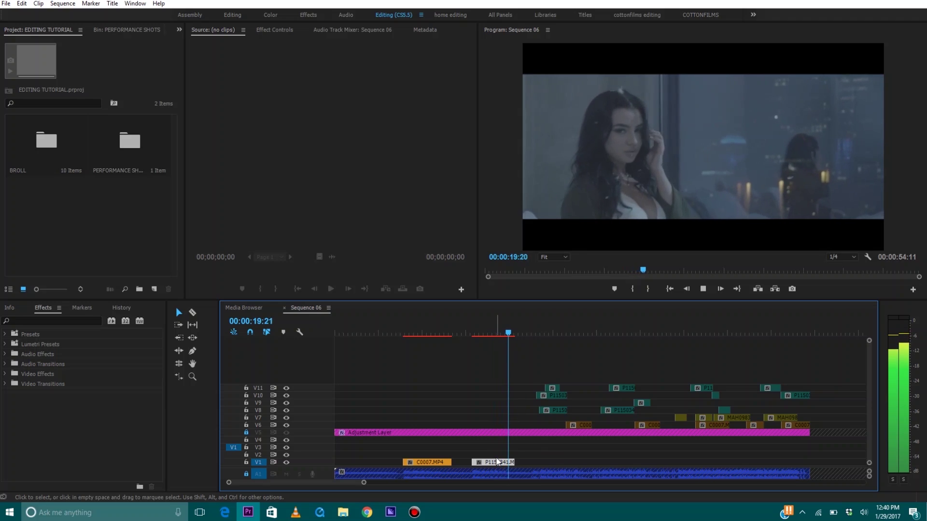
key("space")
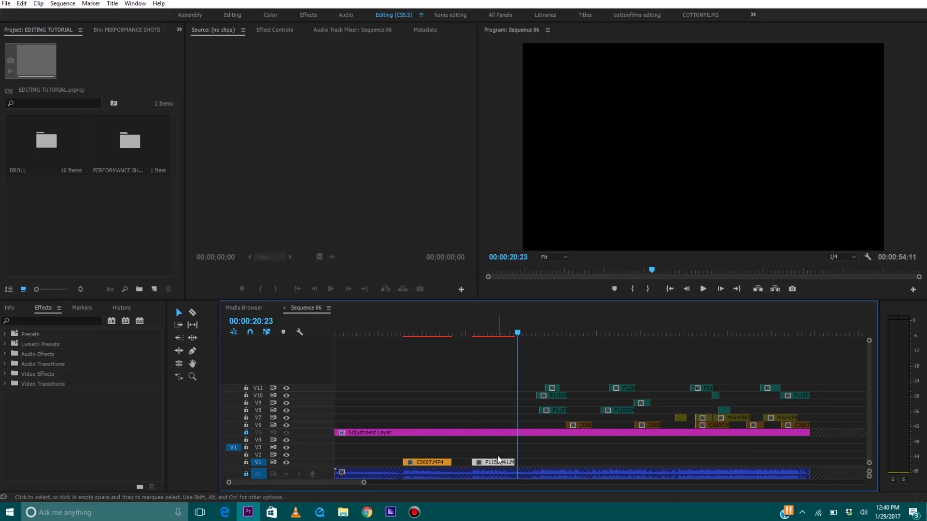
Step: Enable the stacked V8, V10 and V11 segments near 00:00:23 and split them at 00:00:24:03
left_click_drag(549, 370, 556, 409)
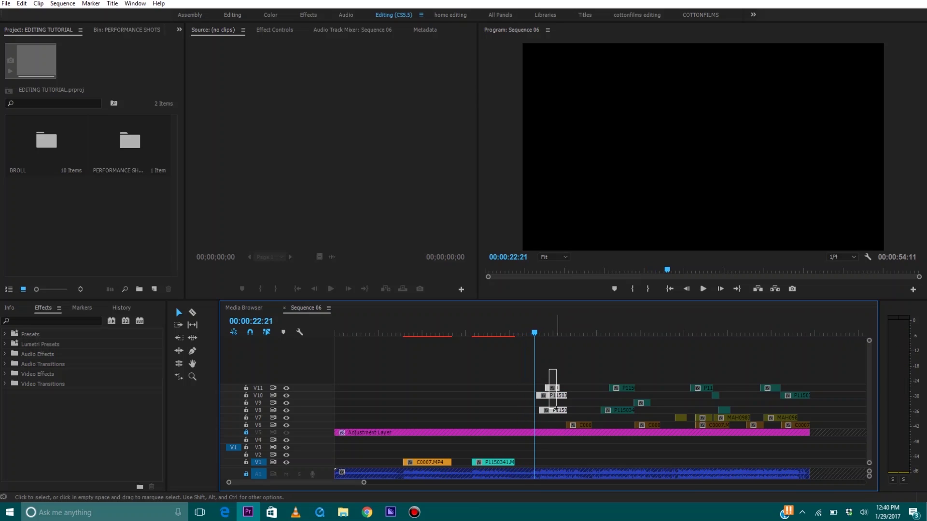
key("space")
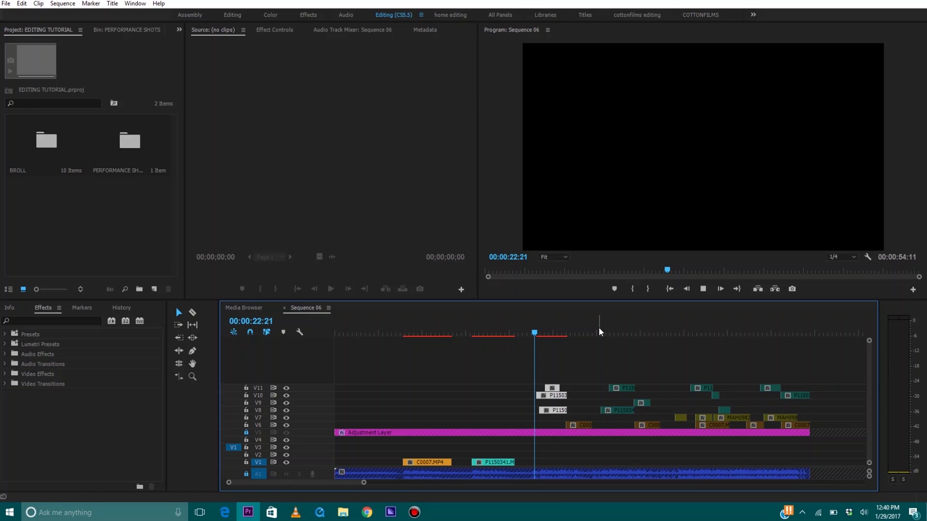
key("space")
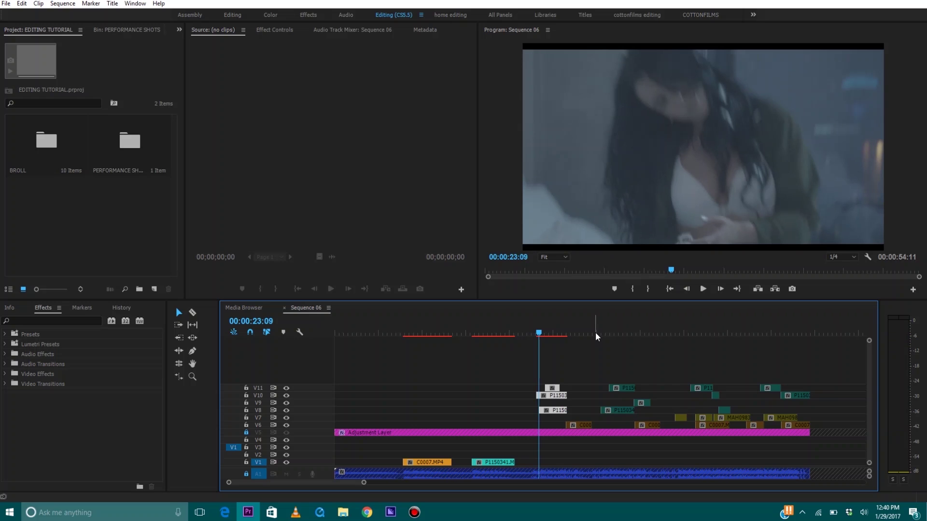
key("space")
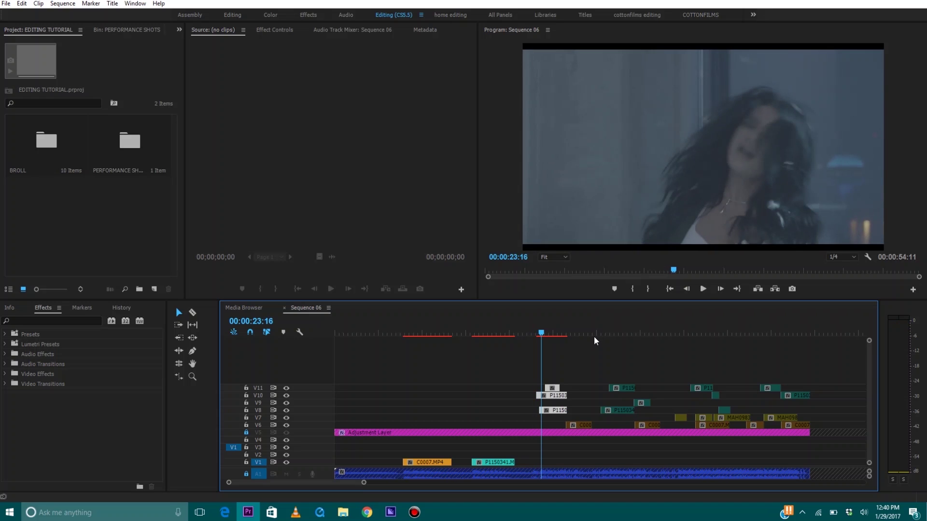
key("space")
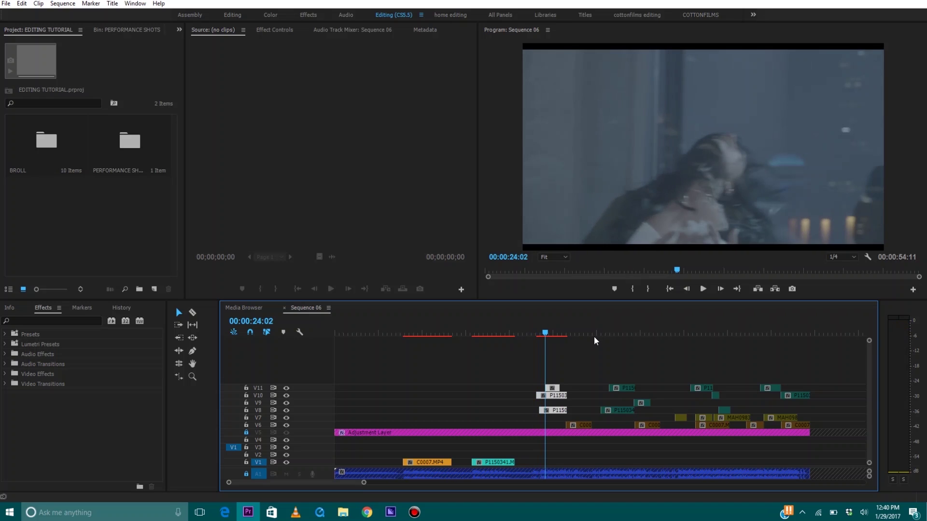
key("space")
key("space")
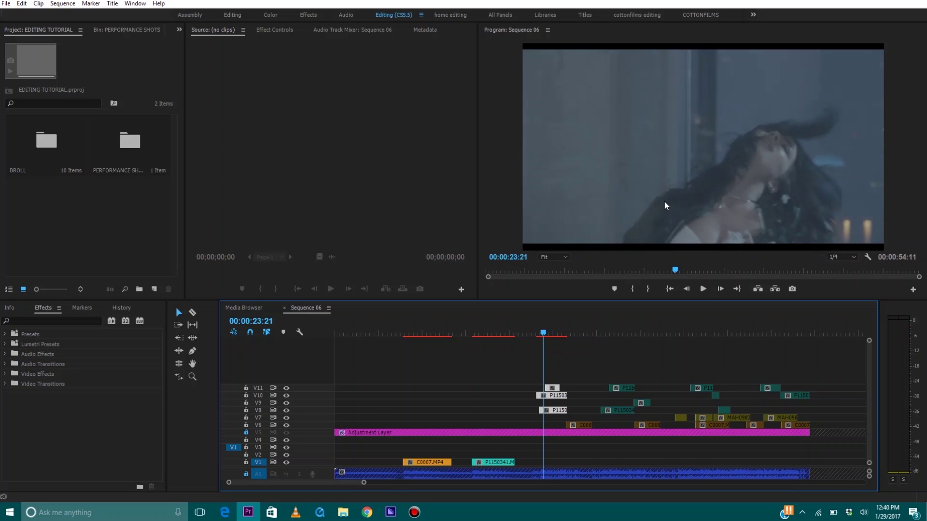
key("space")
key("ctrl+k")
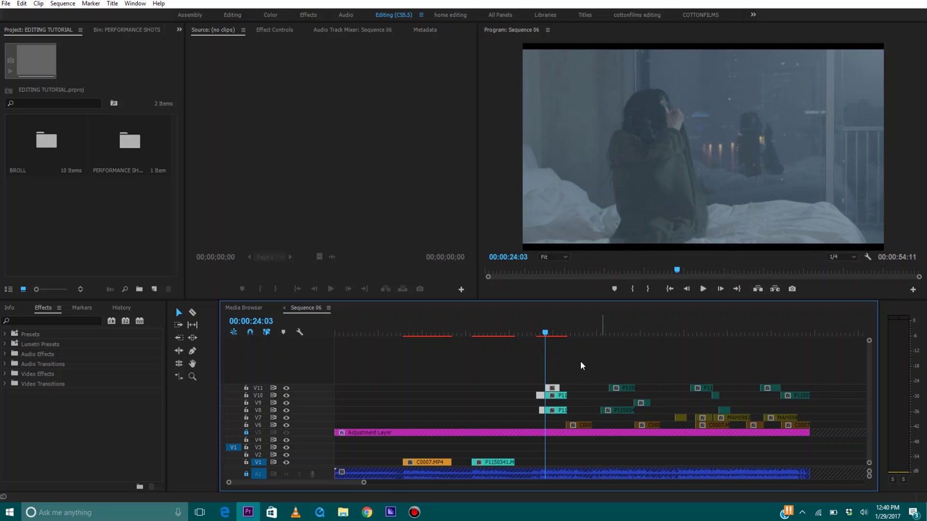
Step: Move the V10 piece before 00:00:24:03 and the V11 piece after it down to V1
left_click(516, 389)
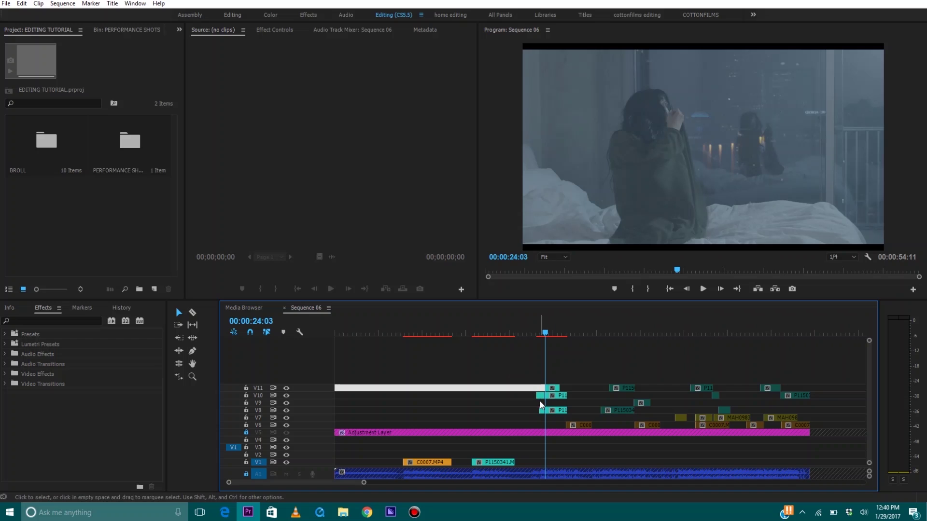
mouse_move(540, 395)
left_mouse_down()
mouse_move(541, 463)
mouse_move(540, 395)
left_mouse_up()
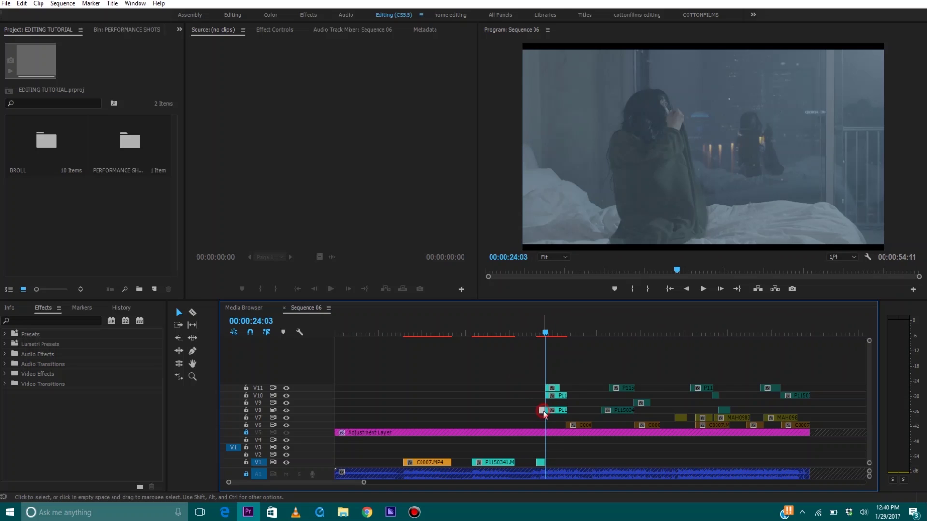
mouse_move(553, 389)
left_mouse_down()
mouse_move(556, 453)
mouse_move(555, 395)
left_mouse_up()
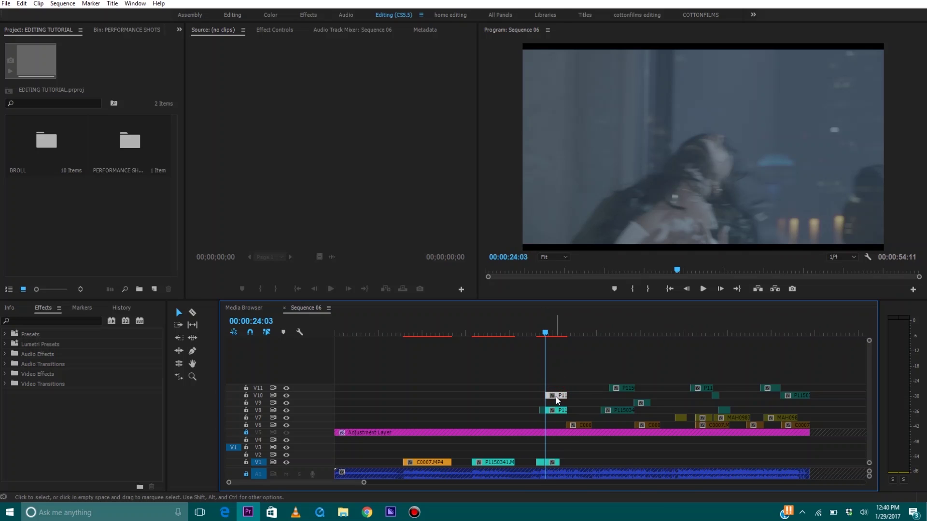
Step: Play the V1 cuts from about 00:00:23 and split the V1, V8 and V10 segments at about 00:00:25:02
left_click(556, 411)
left_click(534, 328)
key("space")
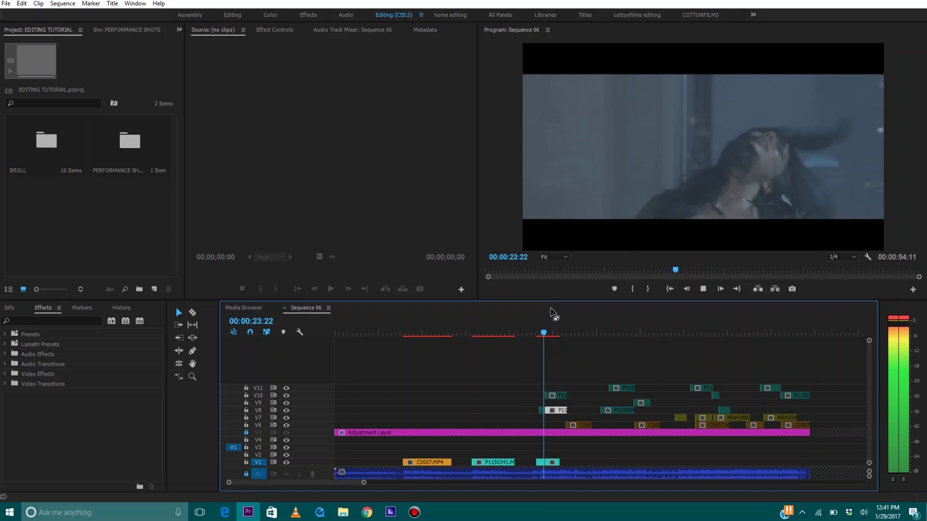
key("space")
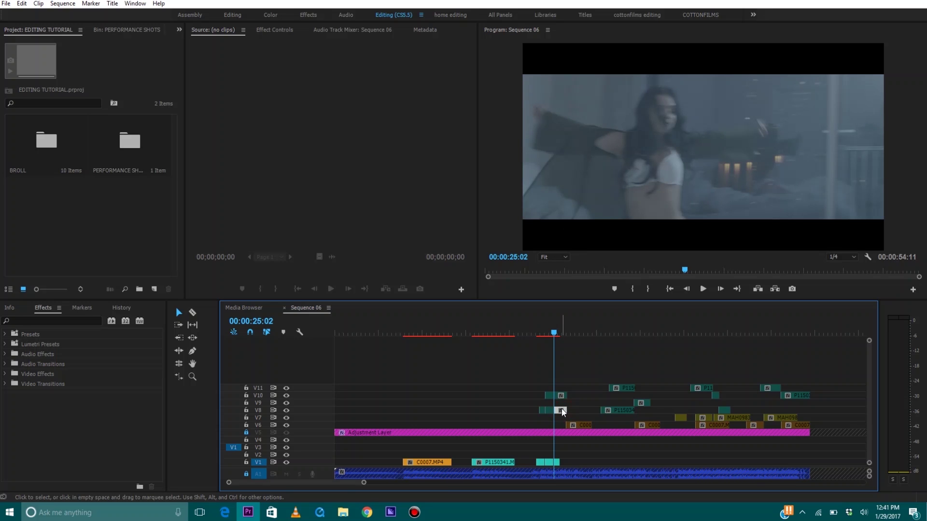
Step: Compare the V8 and V10 pieces after 00:00:25:02 and move the V10 piece down to V1
key("Left")
key("Left")
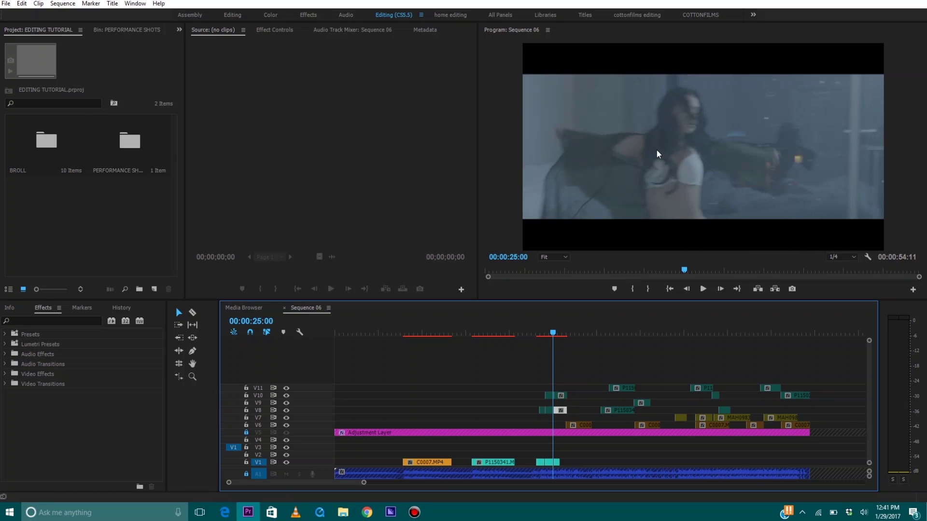
key("space")
key("space")
left_click(561, 394)
left_click_drag(555, 331, 553, 332)
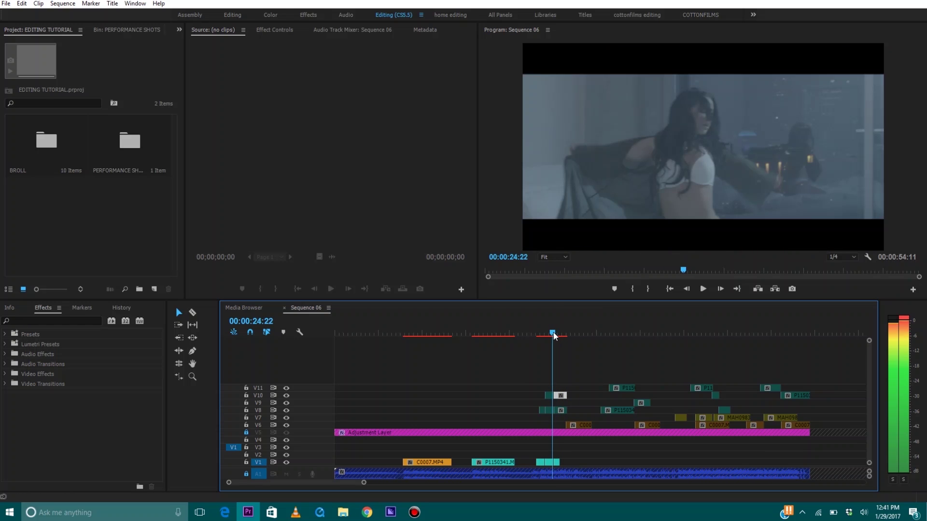
key("space")
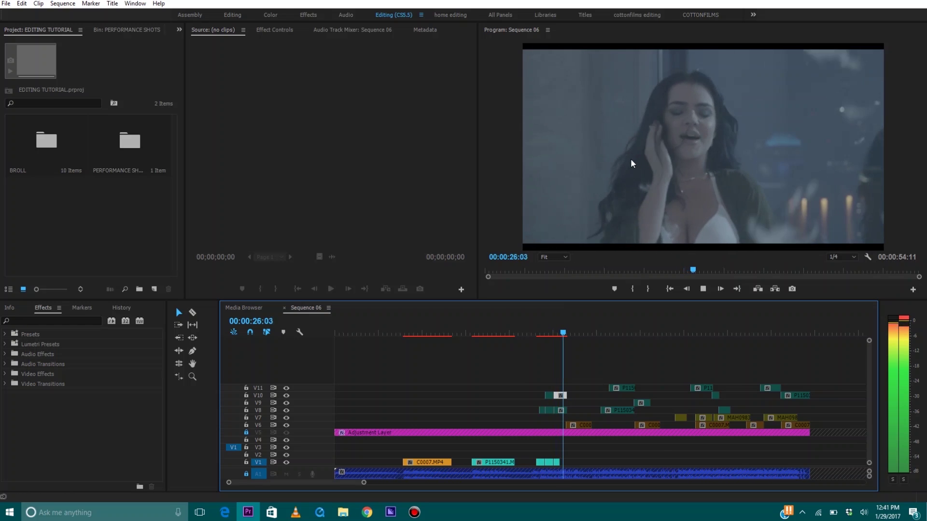
key("space")
left_click_drag(563, 407, 572, 465)
Step: Move the C0007.MP4 segment starting at 00:00:26:12 from V6 down to V1 and play it through
left_click(580, 425)
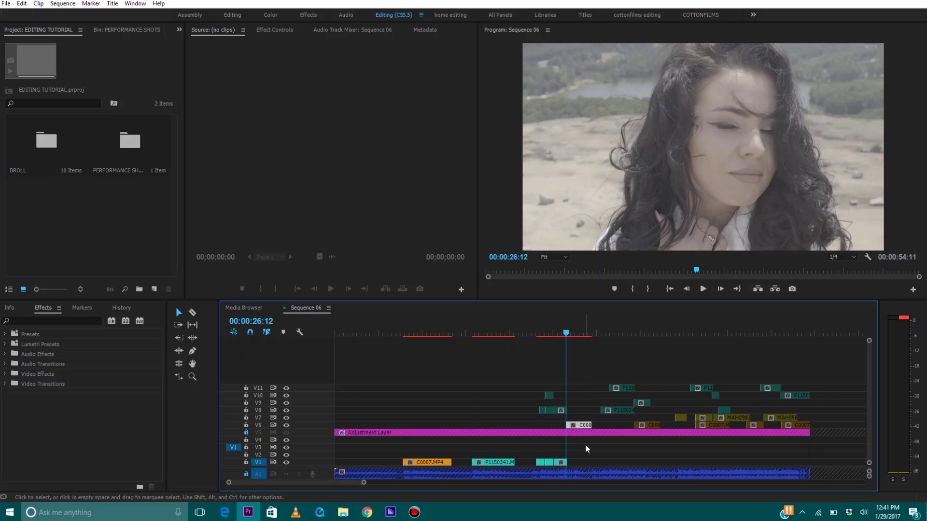
left_click_drag(580, 425, 581, 464)
key("space")
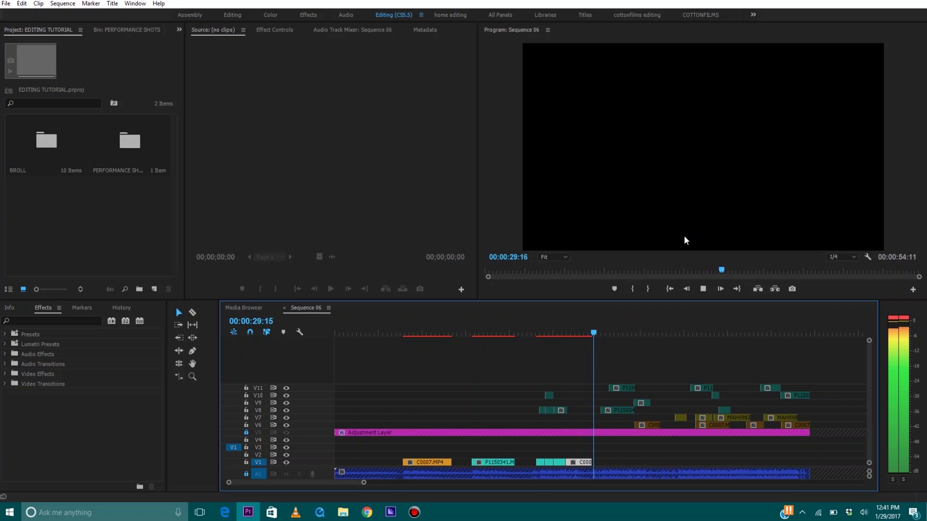
key("space")
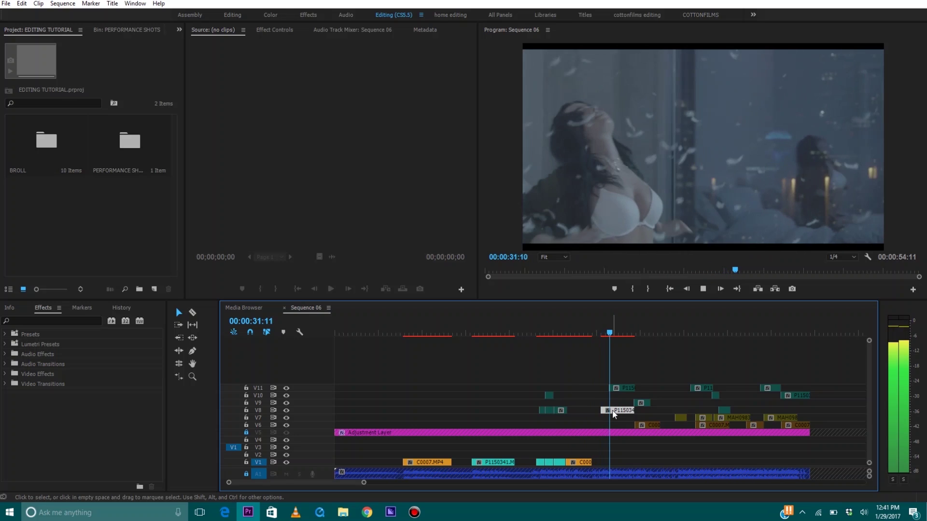
Step: Play the C0007.MP4 segment on V6 from about 00:00:42 to 00:00:45:05 and move it down to V1
key("space")
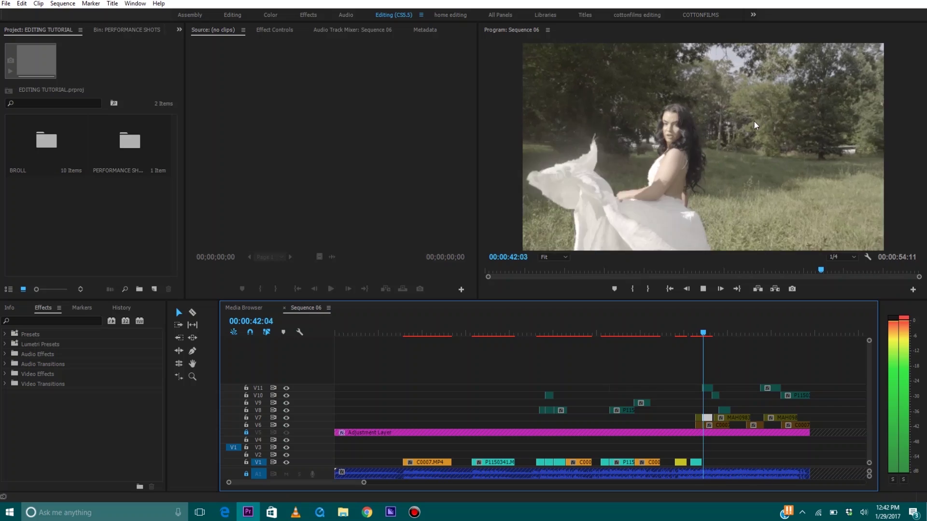
key("space")
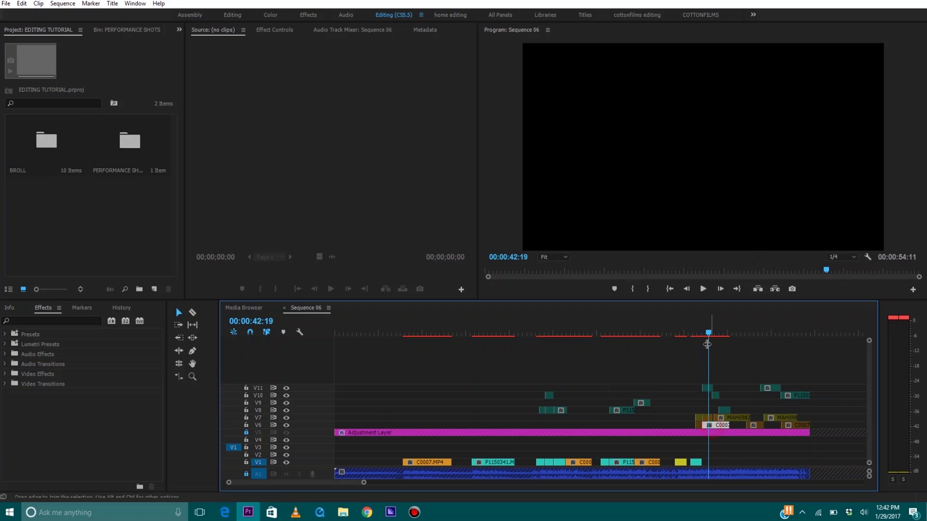
left_click_drag(703, 330, 699, 329)
key("space")
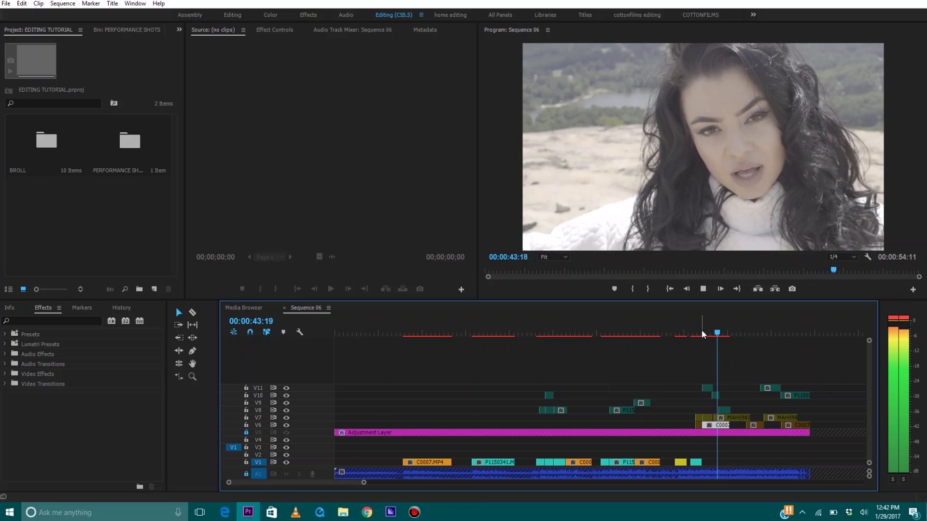
key("space")
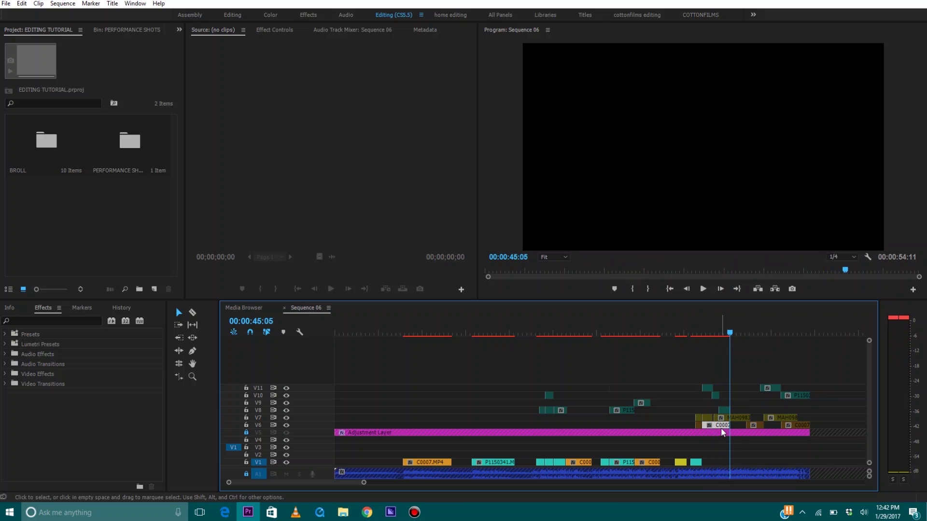
left_click_drag(720, 427, 729, 464)
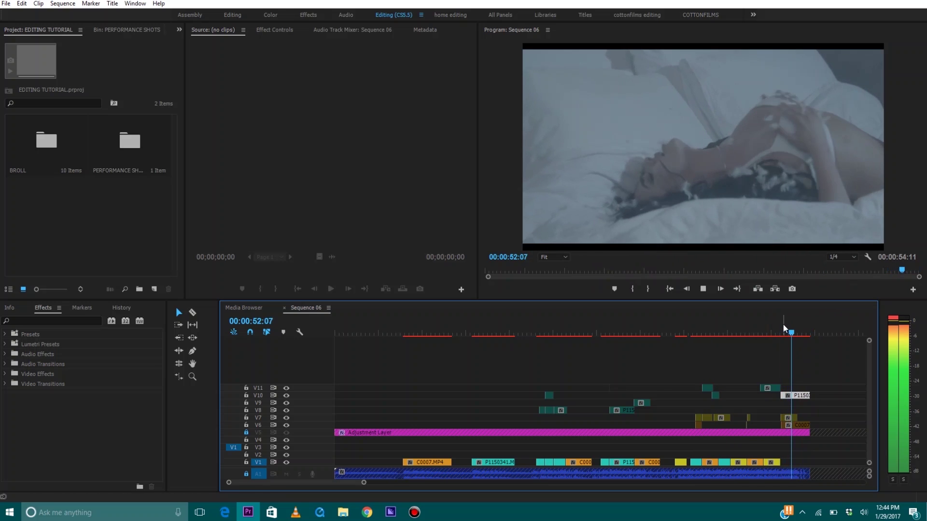
Step: Split the last V10 segment at 00:00:53:07 and move its first part down to V1
key("space")
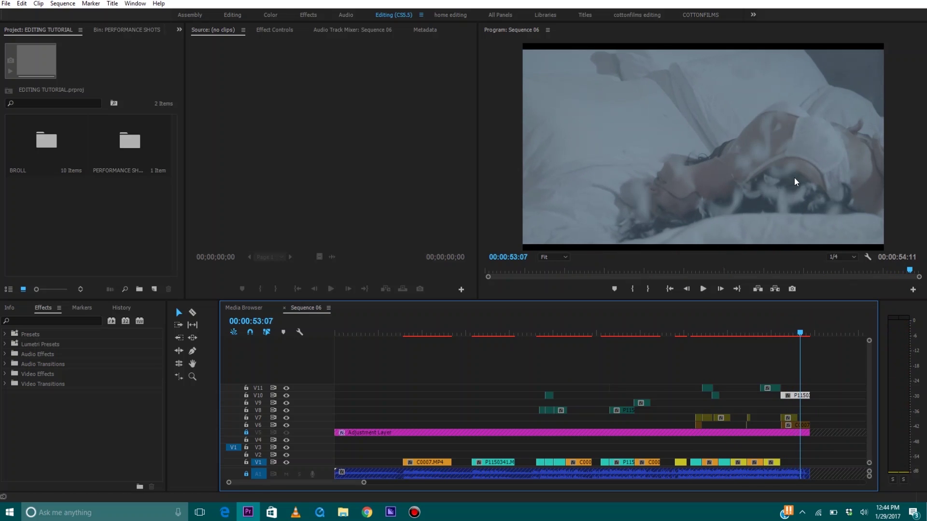
mouse_move(795, 396)
left_mouse_down()
mouse_move(802, 462)
mouse_move(804, 396)
left_mouse_up()
left_click(805, 397)
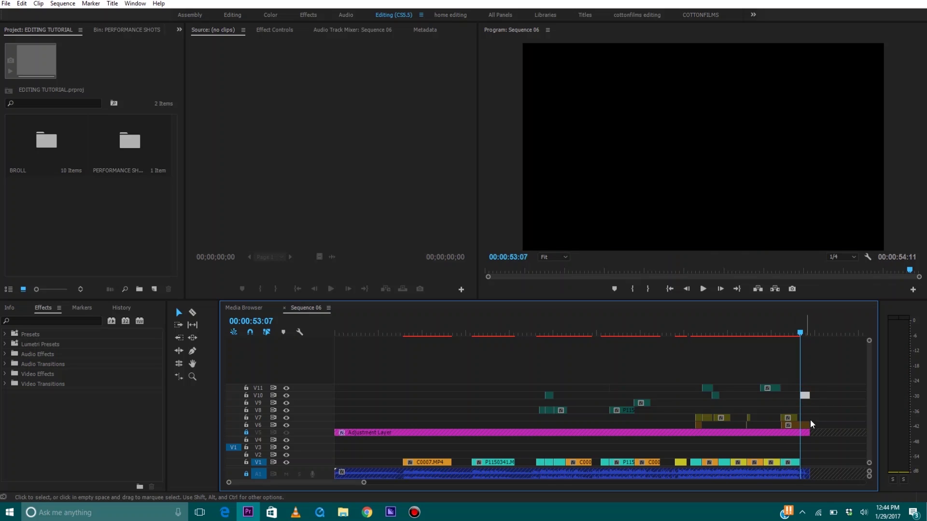
Step: Move the final V6 piece starting at 00:00:53:07 down to V1 and save the project
key("space")
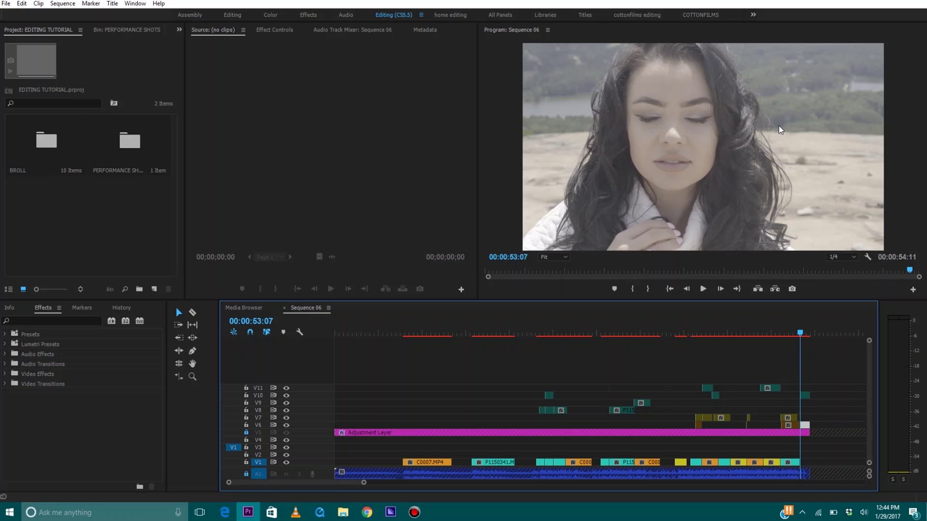
key("space")
key("space")
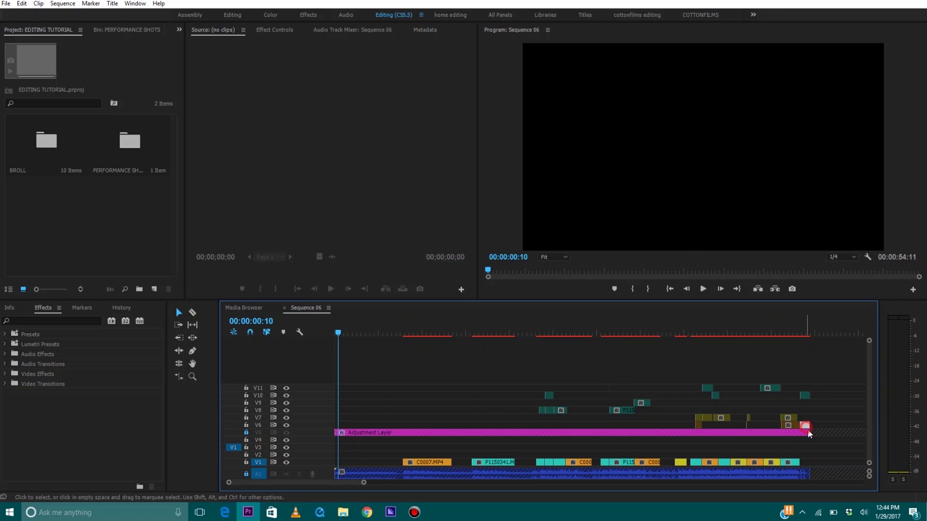
left_click_drag(807, 430, 809, 430)
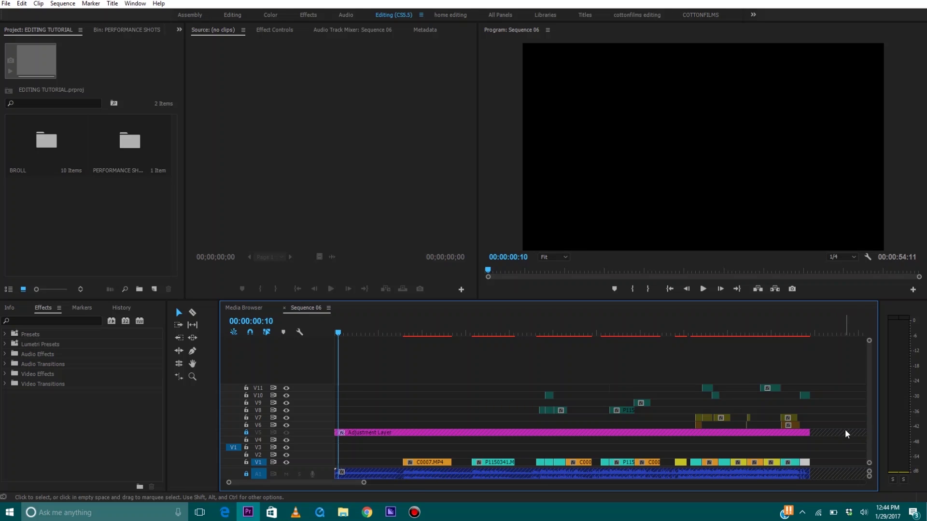
key("ctrl+s")
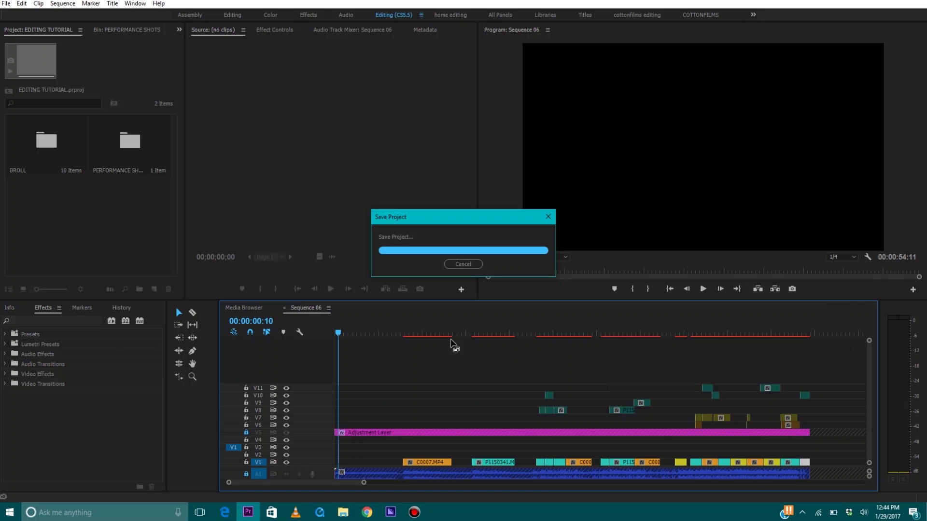
Step: Play the assembled Sequence 06 cut through in the maximized program monitor and save the project
left_click(401, 332)
key("grave")
key("space")
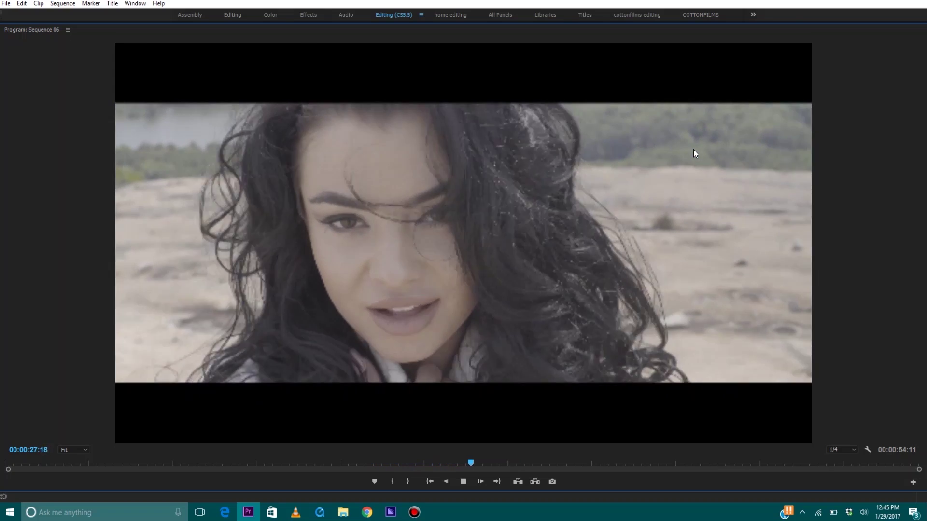
key("grave")
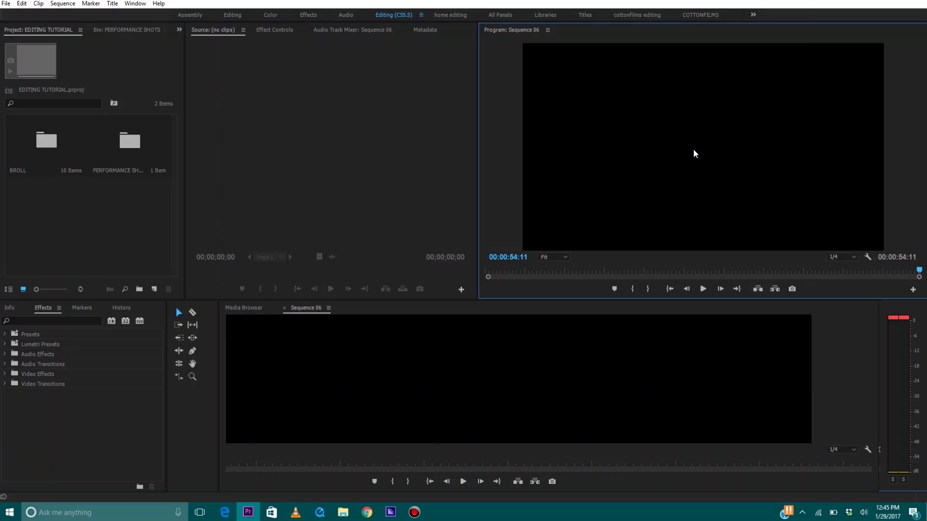
left_click(390, 326)
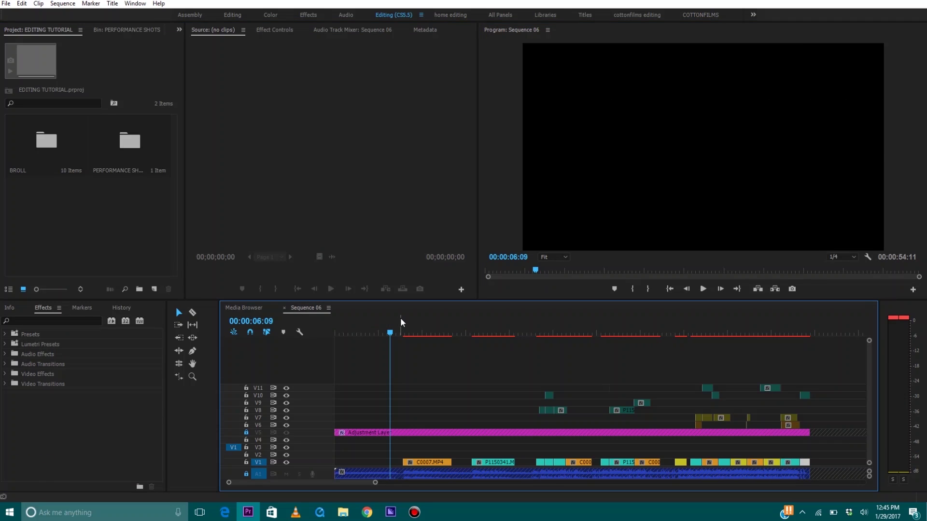
key("ctrl+s")
Step: Create Sequence 07 with the ARRI 1080p 23.976 preset and dock its timeline below Sequence 06
left_click(5, 4)
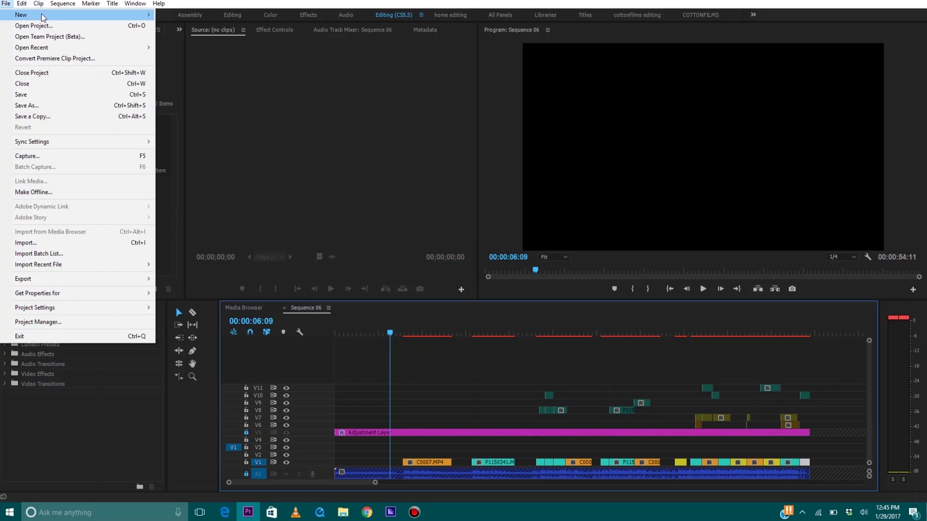
mouse_move(54, 14)
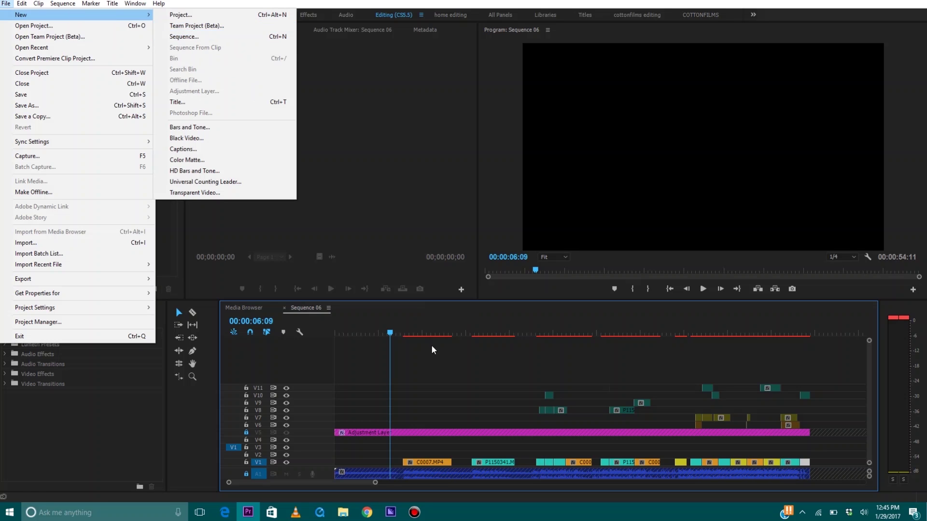
left_click(445, 375)
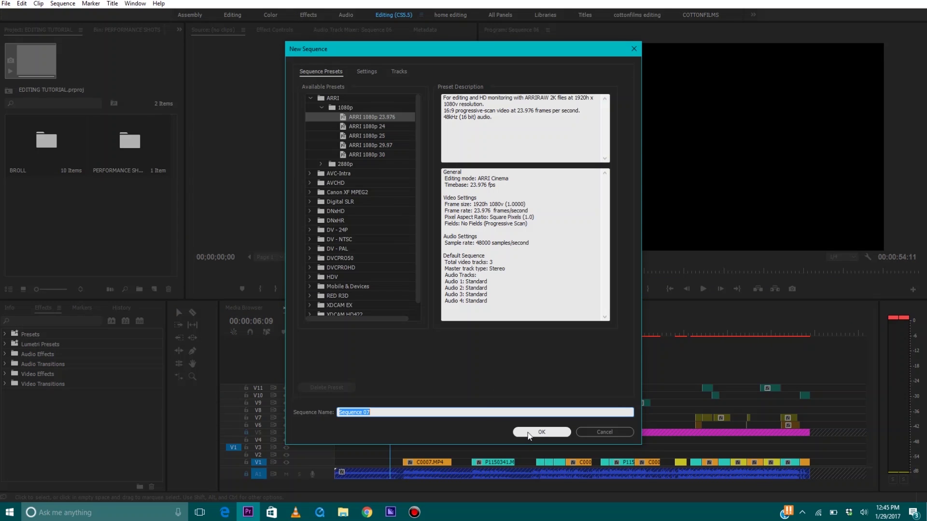
left_click(530, 433)
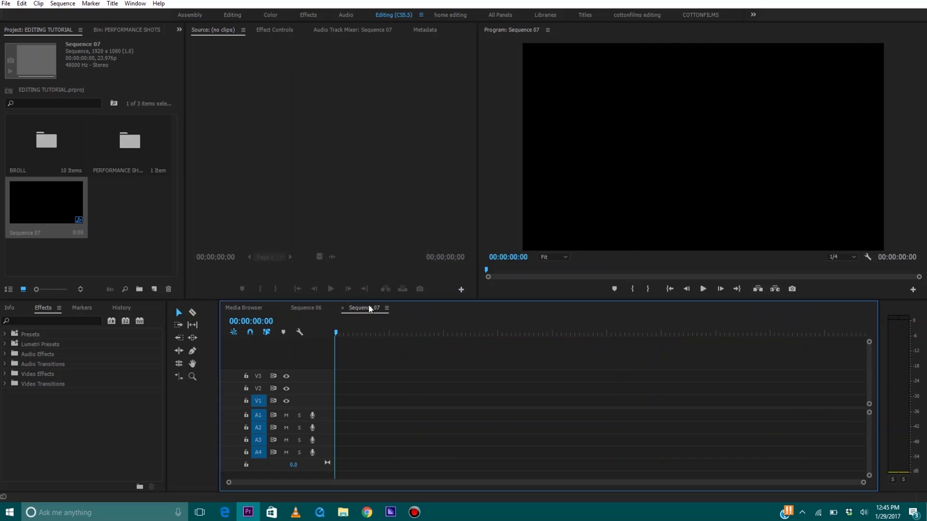
left_click_drag(361, 308, 346, 474)
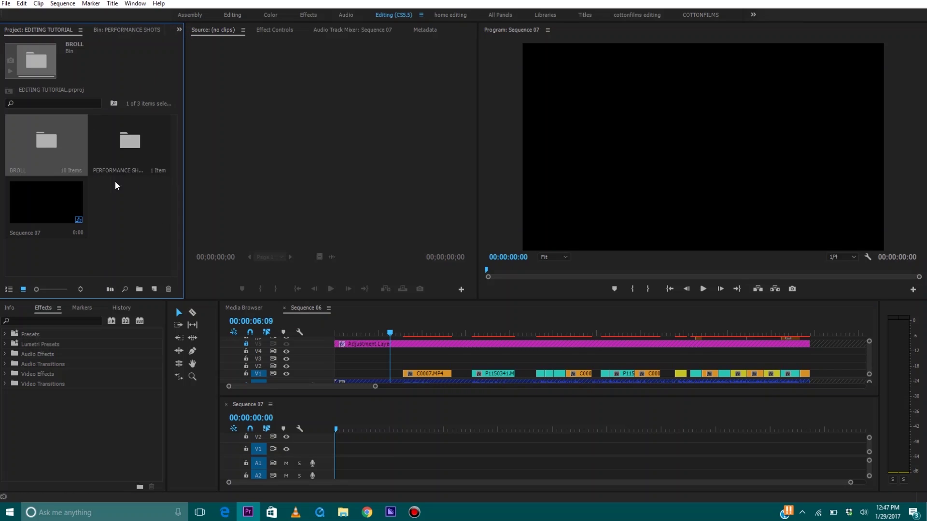
Step: Place all ten clips from the BROLL bin at the start of V1 in Sequence 07
double_click(43, 150)
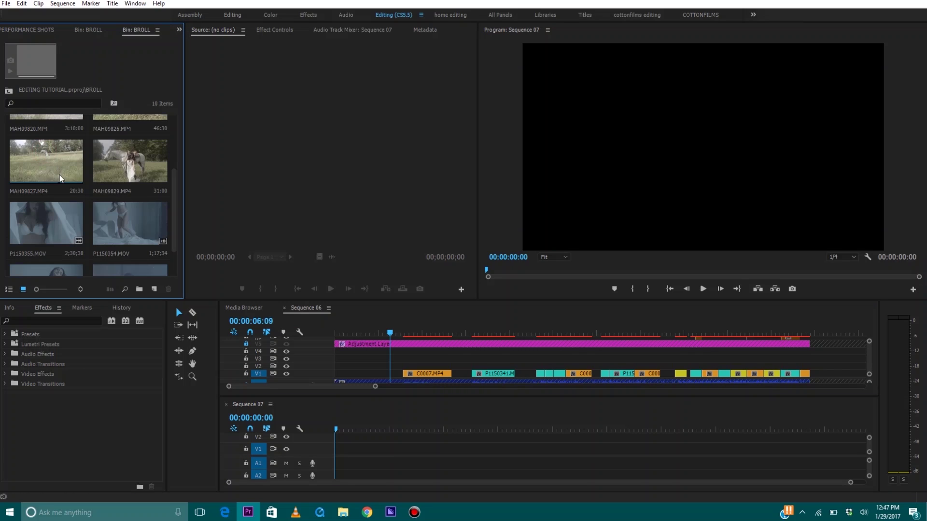
left_click(49, 147)
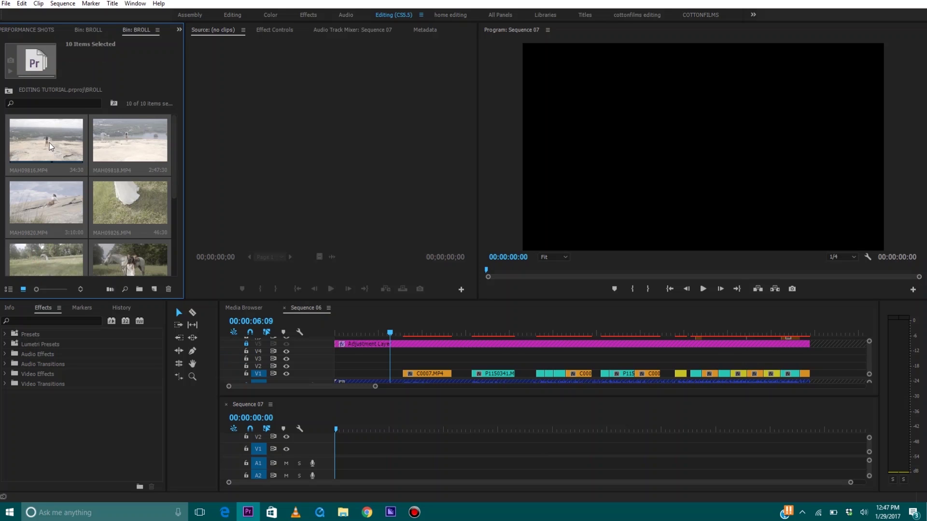
key("ctrl+a")
left_click_drag(119, 195, 336, 464)
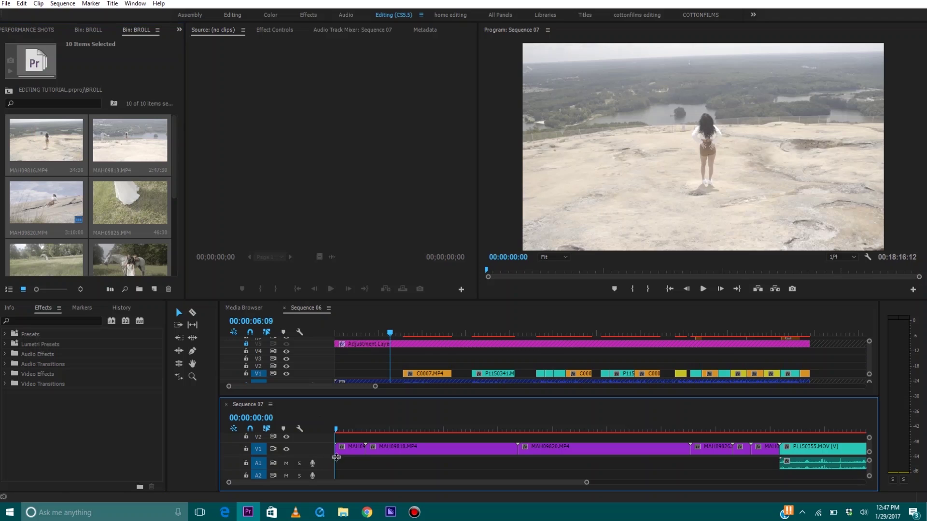
Step: Unlink the audio of the MOV clips in Sequence 07 and remove it from A1
left_click_drag(587, 485, 861, 482)
left_click_drag(728, 448, 508, 469)
right_click(516, 451)
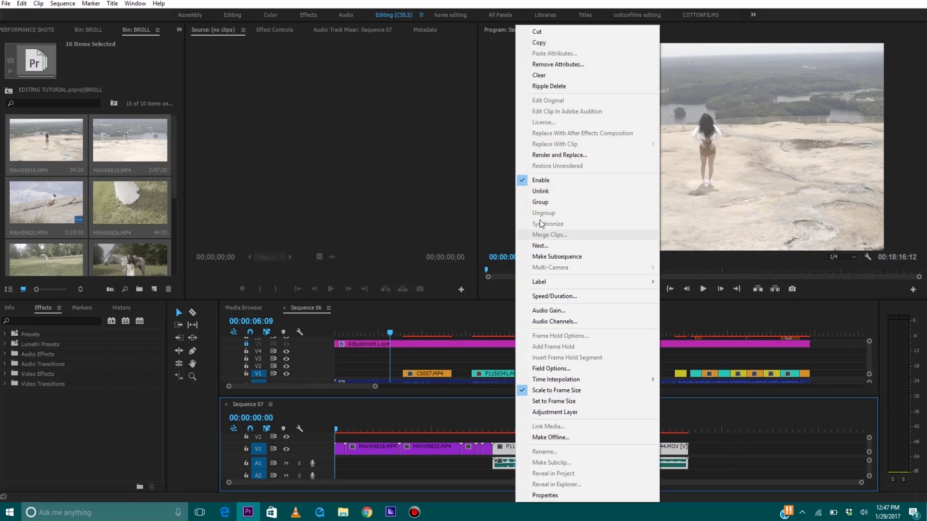
left_click(551, 191)
left_click(709, 461)
left_click_drag(708, 461, 523, 463)
right_click(525, 463)
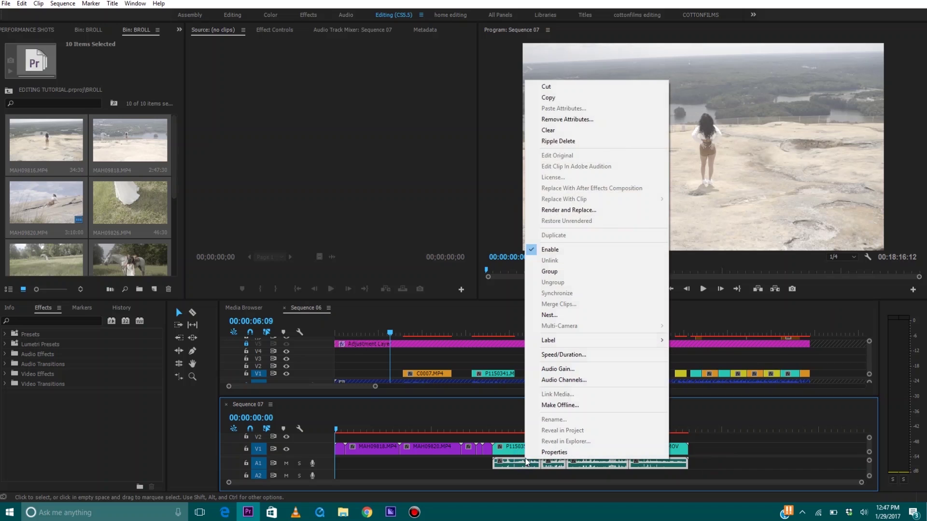
left_click(577, 86)
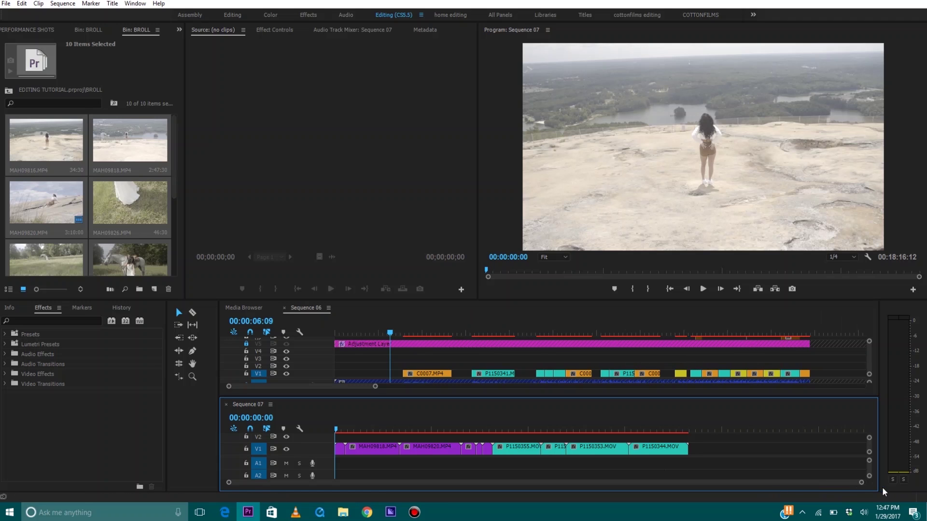
Step: Play the MAH09818.MP4 shot from 00:02:53:01 to about 00:02:54:23 and move it beside the earlier selects on V1
left_click_drag(858, 482, 688, 510)
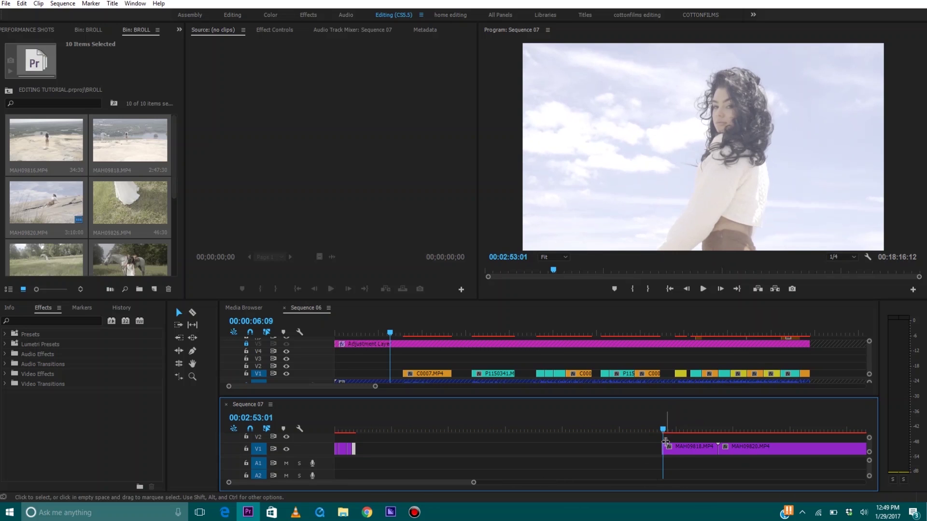
key("space")
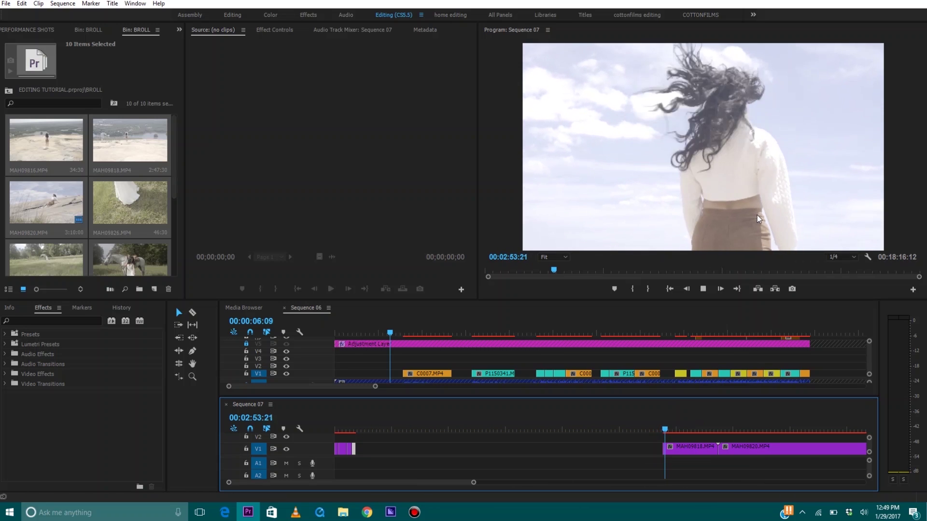
key("space")
left_click(674, 448)
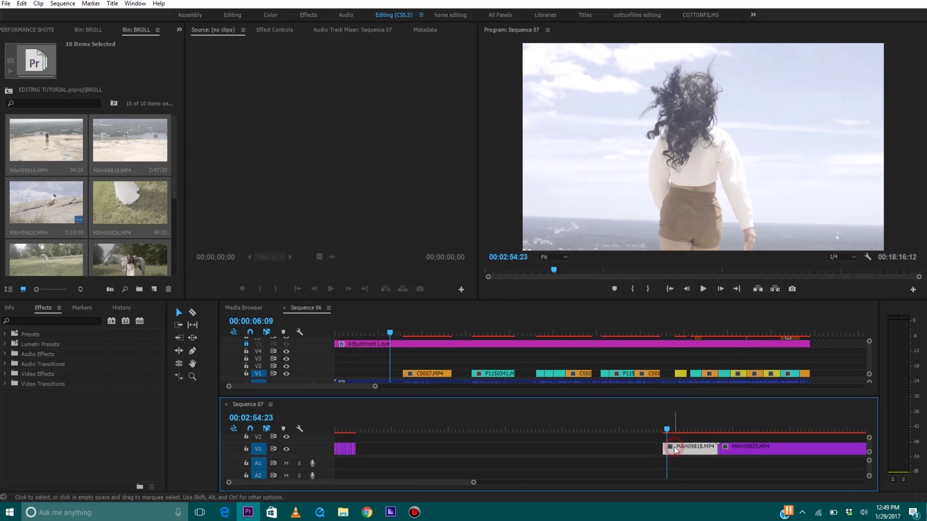
left_click_drag(671, 447, 364, 455)
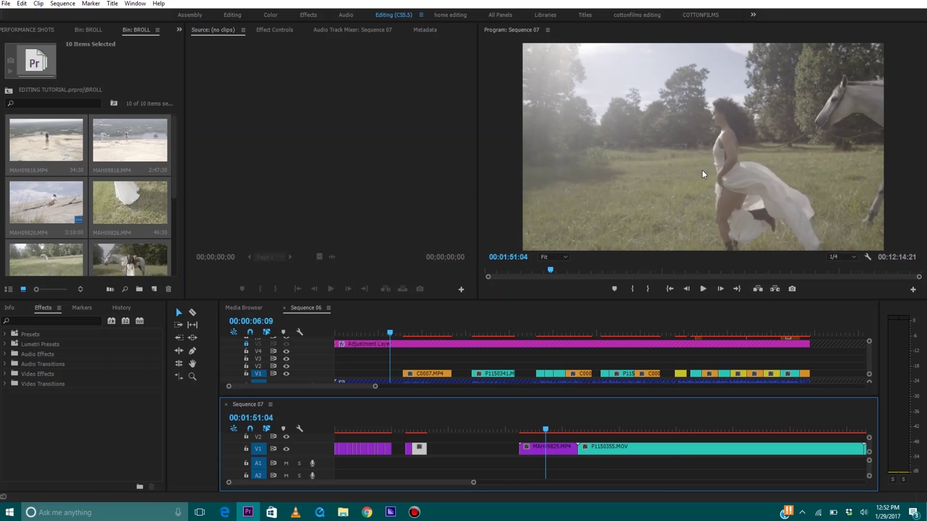
Step: Trim the start of MAH09829.MP4 in Sequence 07 to just before 00:01:51:04
key("Left")
key("Left")
key("Left")
mouse_move(530, 450)
left_mouse_down()
mouse_move(521, 449)
mouse_move(545, 449)
left_mouse_up()
Step: Split MAH09829.MP4 at 00:01:54:03 and move its first part against the end of the earlier selects on V1
key("space")
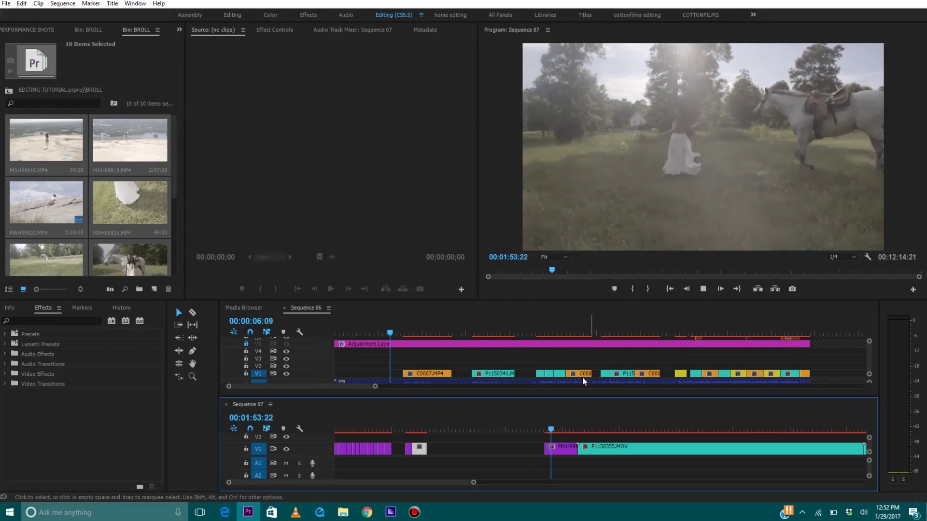
key("space")
left_click_drag(548, 449, 451, 444)
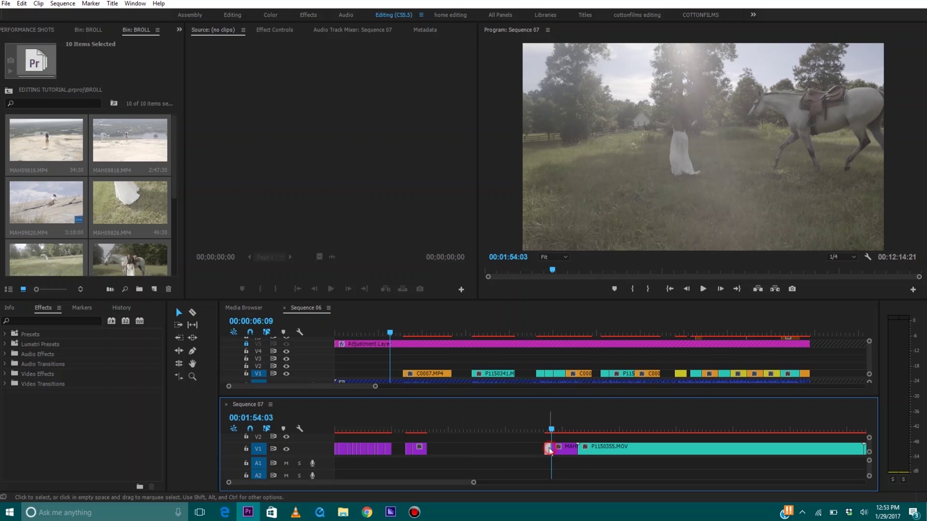
left_click_drag(548, 448, 434, 448)
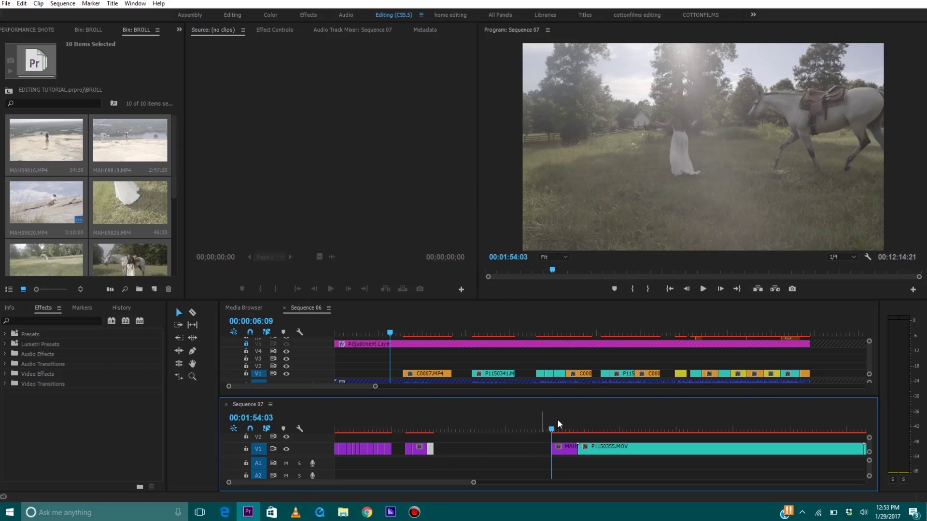
Step: Delete the unused remainder of MAH09829.MP4 after 00:01:54:03 from V1 in Sequence 07
left_click(558, 447)
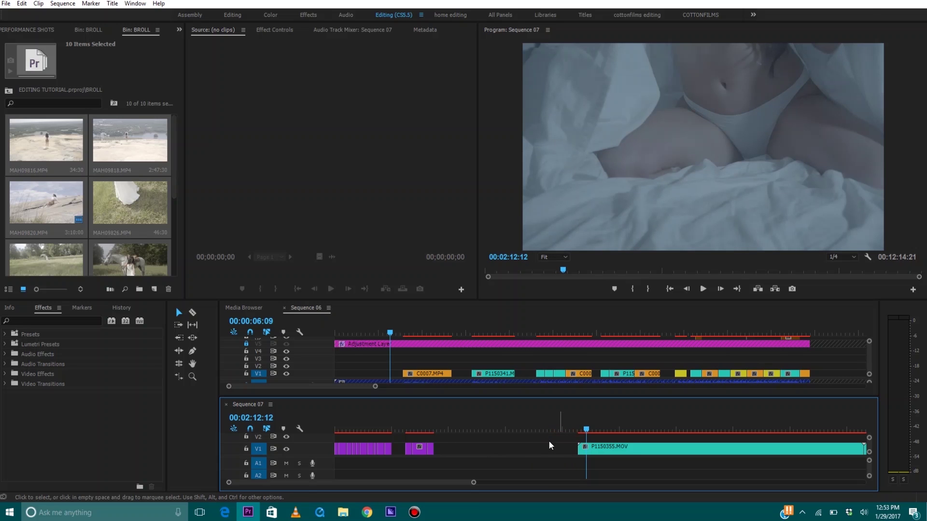
left_click(398, 451)
left_click(424, 428)
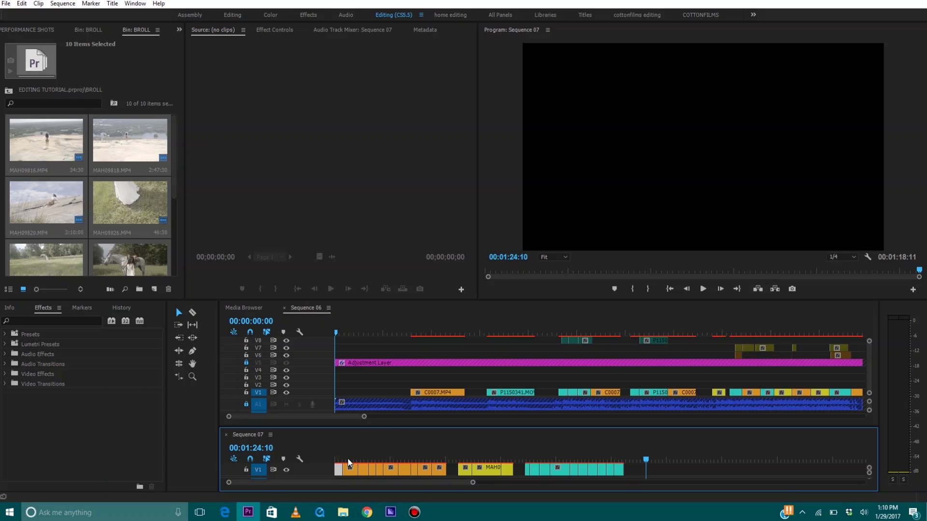
Step: Place the first B-roll select from Sequence 07 at the start of V3 in Sequence 06 and set its speed to 40%
left_click_drag(339, 470, 343, 380)
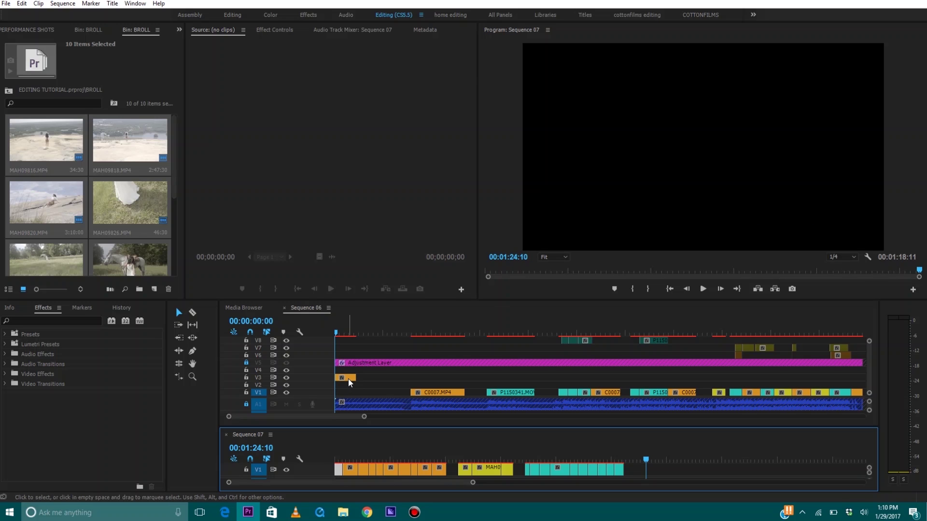
right_click(348, 378)
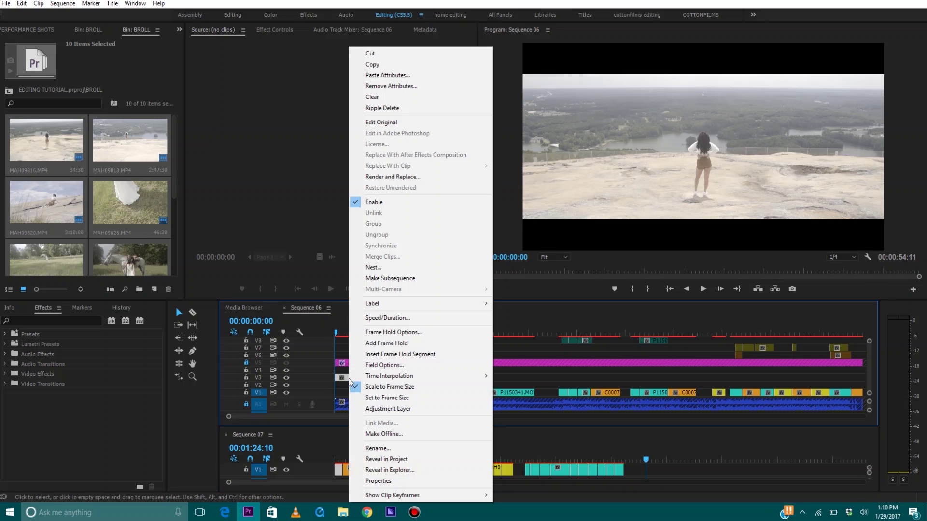
left_click(391, 318)
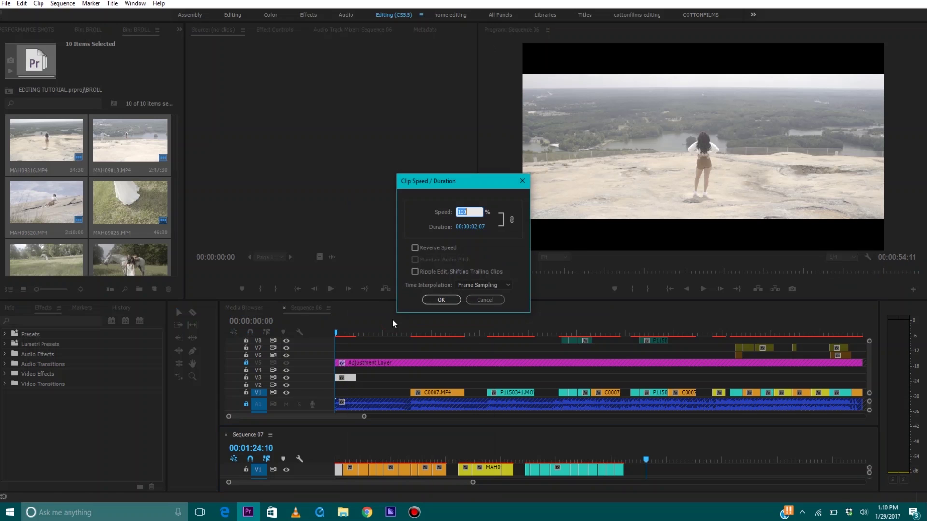
type("40")
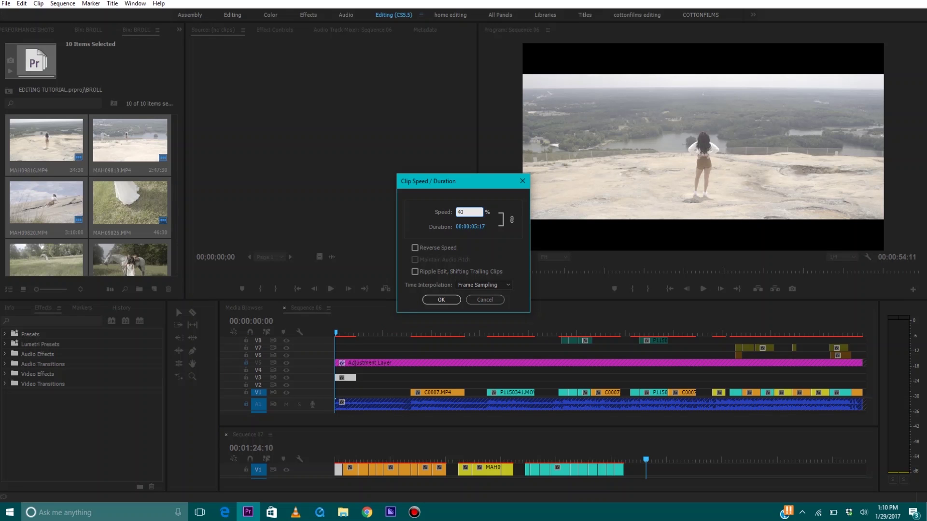
key("Return")
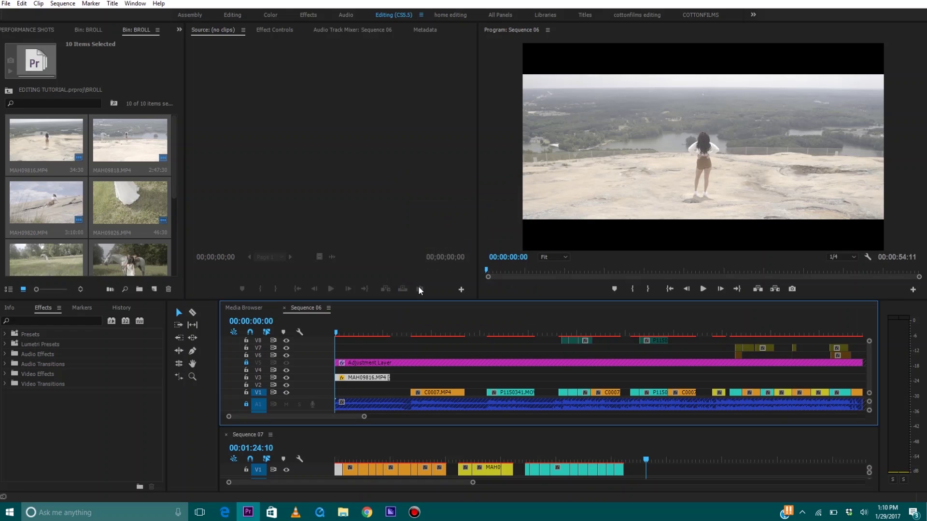
Step: Play the slowed MAH09816.MP4 clip on V3 and trim its end to 00:00:03:23
key("space")
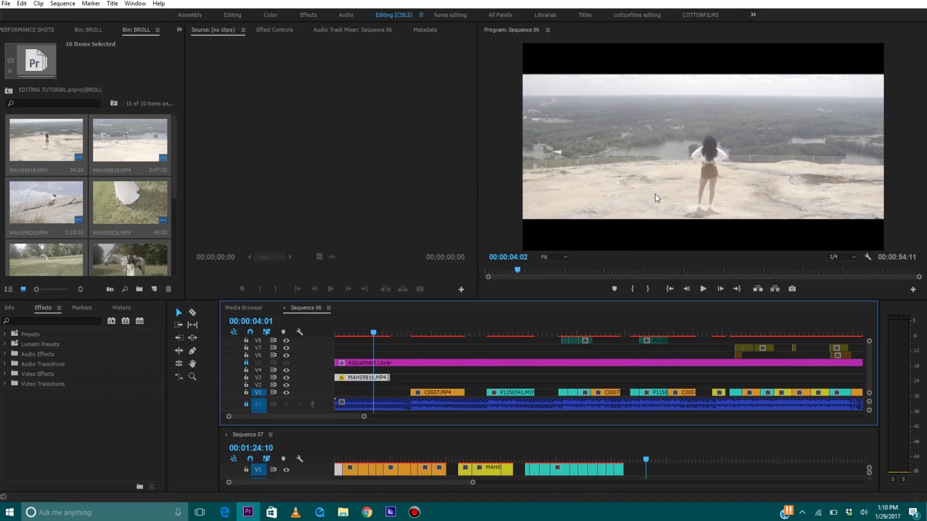
key("space")
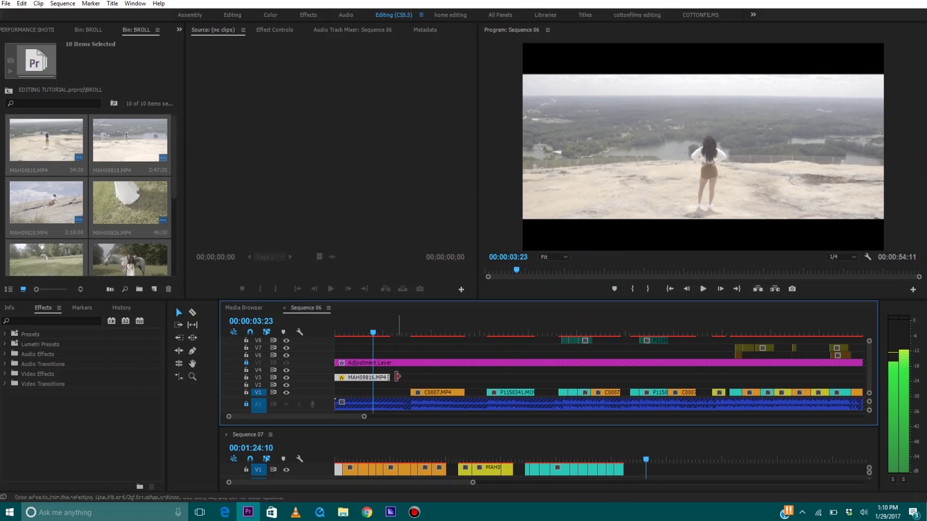
left_click_drag(389, 378, 373, 374)
Step: Find the shot at 00:00:11:10 in Sequence 07 and place it on V3 of Sequence 06 directly after the first B-roll clip
left_click(355, 461)
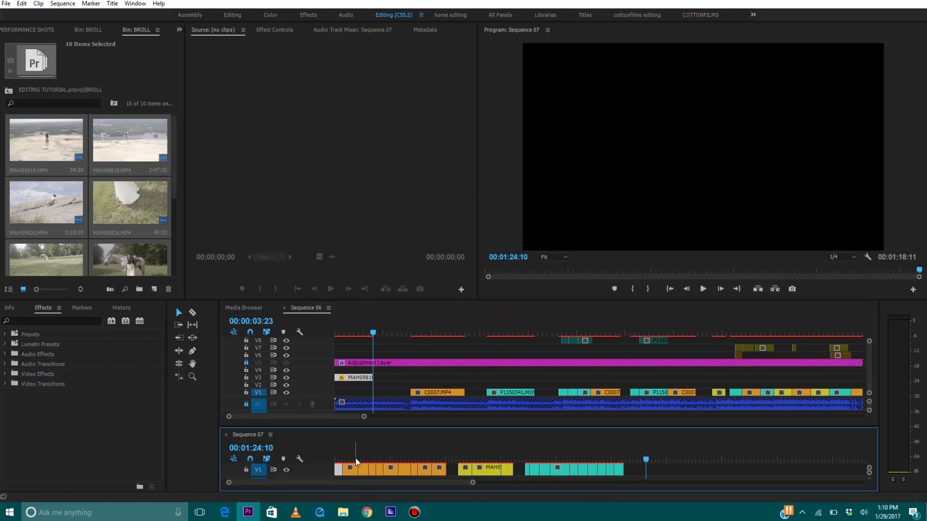
left_click_drag(369, 442, 378, 451)
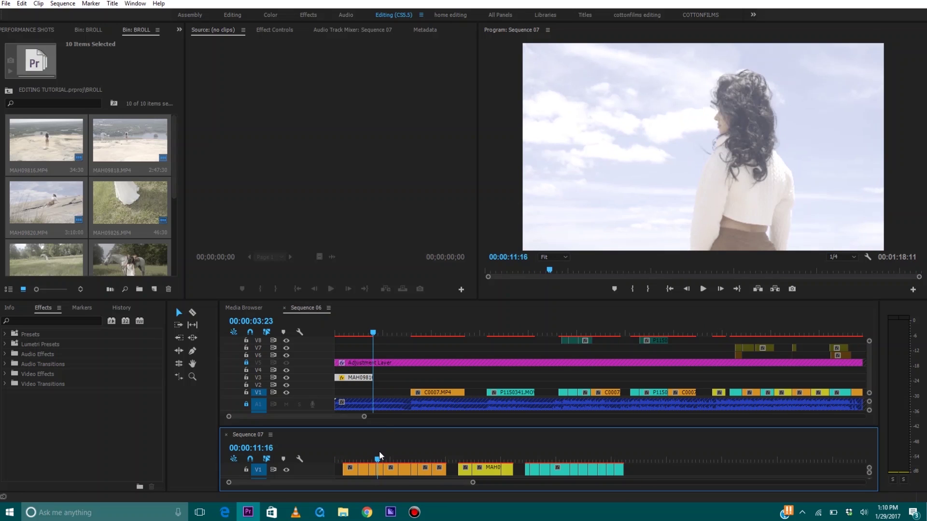
key("Left")
key("Left")
key("Left")
key("Left")
key("Left")
key("Left")
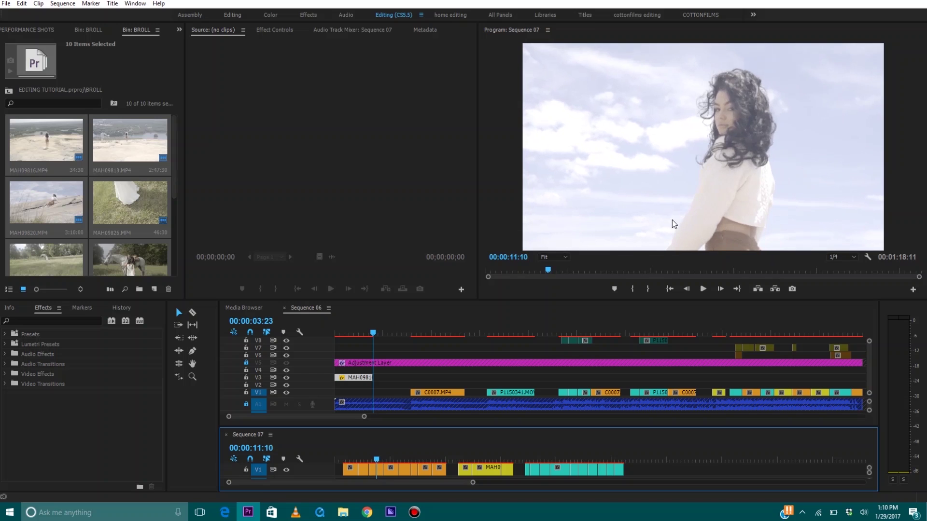
left_click_drag(389, 345, 385, 384)
Step: Set the speed of the second B-roll clip, MAH09818.MP4 on V3 in Sequence 06, to 30% and preview its opening frames
right_click(386, 384)
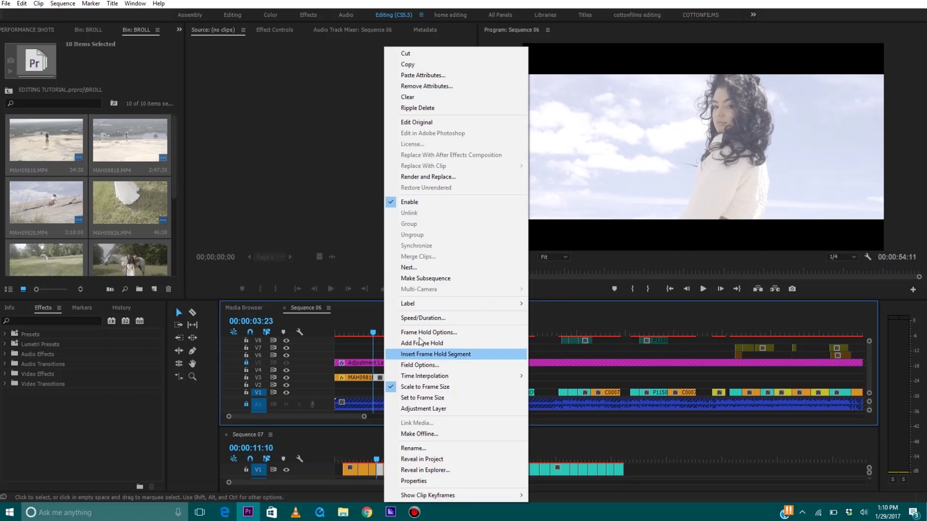
left_click(423, 319)
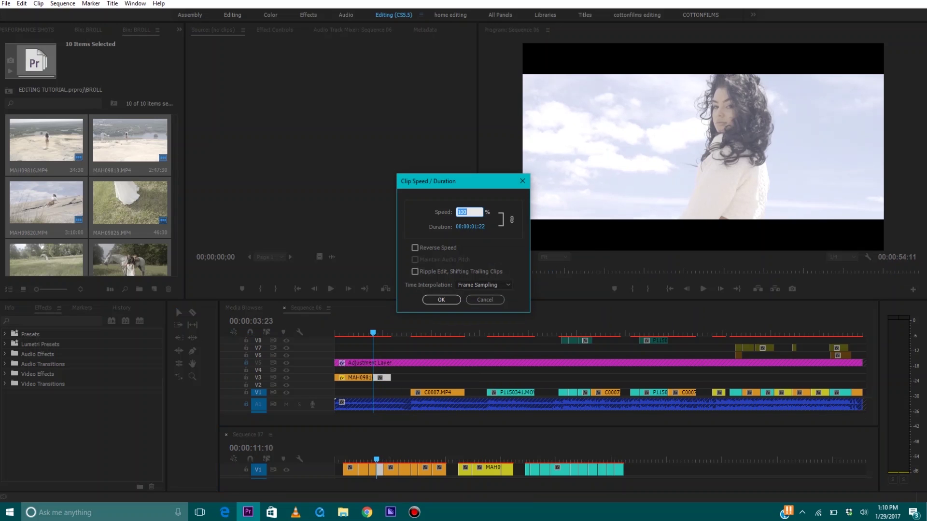
type("30")
key("Return")
key("space")
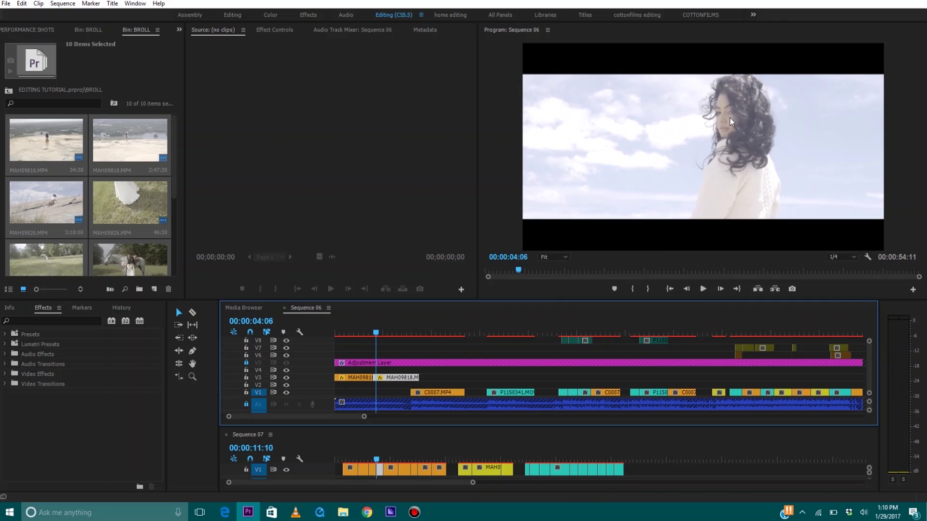
key("space")
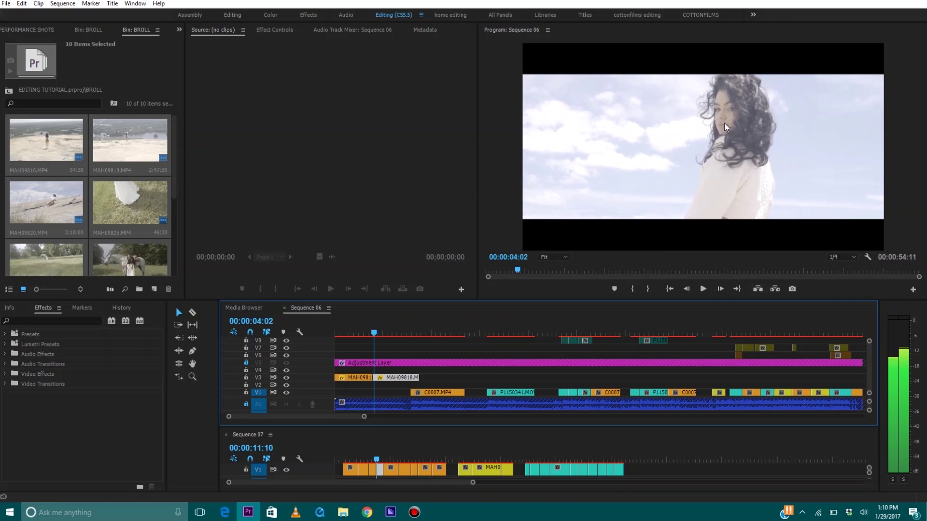
Step: Butt the slowed MAH09818.MP4 clip against the first B-roll clip and trim its end to the start of C0007.MP4
left_click(373, 378)
left_click(391, 377)
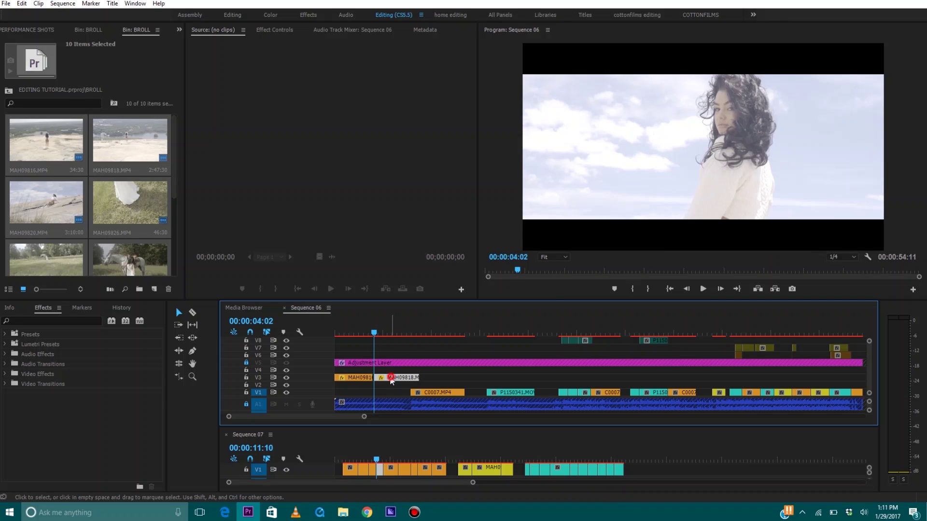
left_click(372, 324)
key("space")
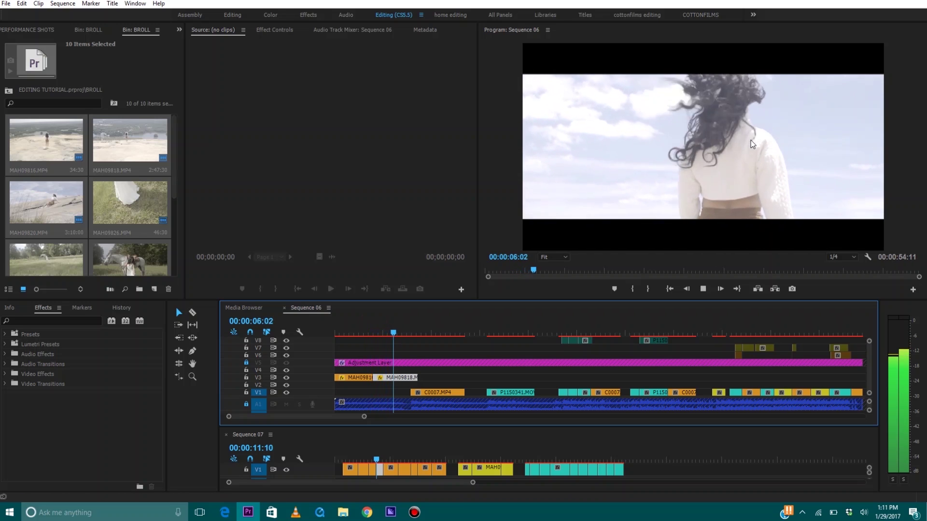
key("space")
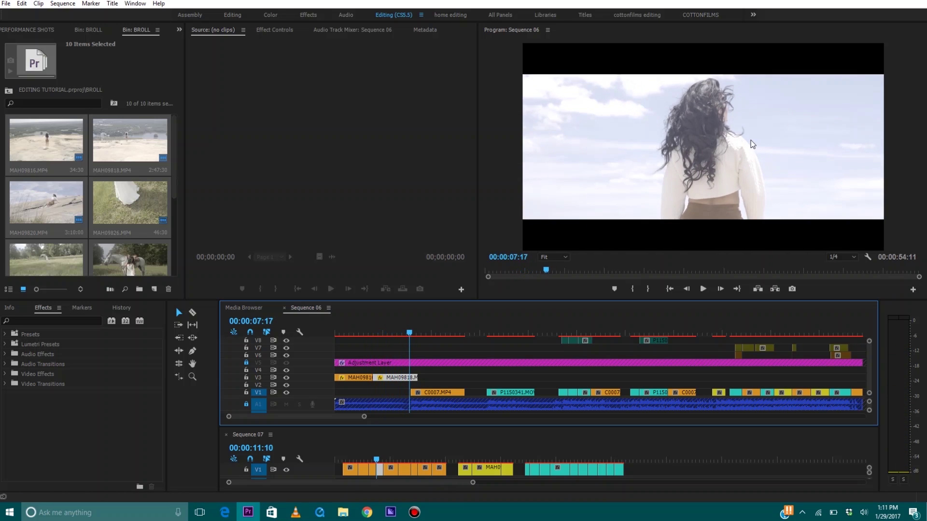
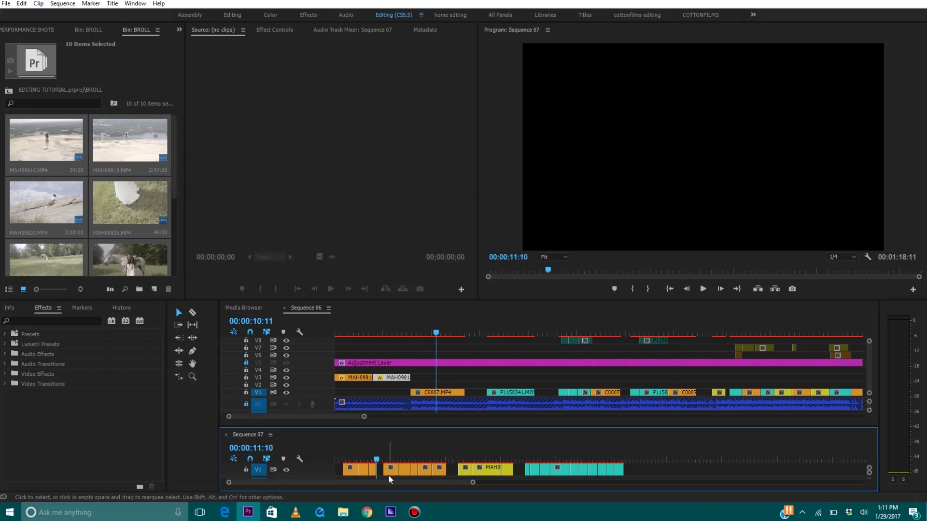
Step: Review the C0007.MP4 take in Sequence 06 and place MAH09827.MP4 from Sequence 07 on V3 at 00:00:12:00
left_click(431, 329)
key("space")
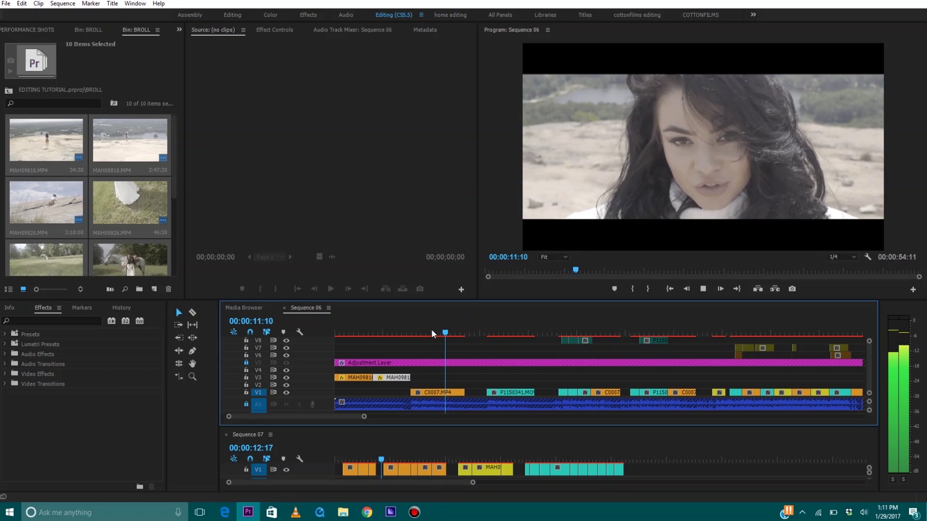
key("space")
left_click(431, 330)
key("space")
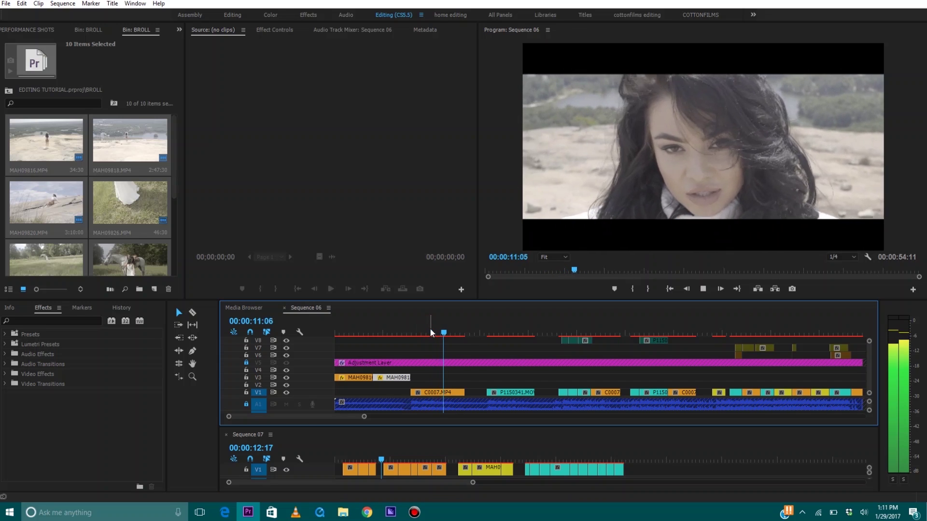
key("space")
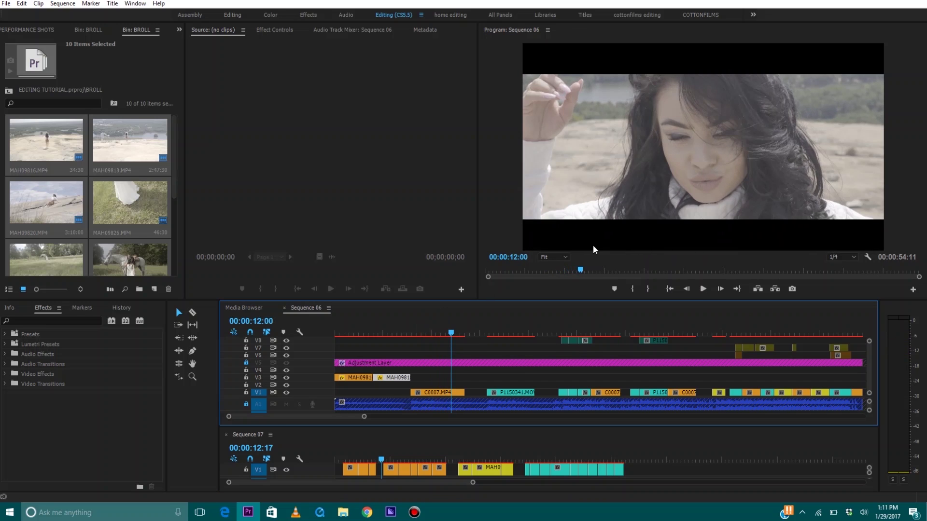
left_click_drag(386, 456, 488, 383)
Step: Set the speed of MAH09827.MP4 on V3 to 40%
right_click(488, 383)
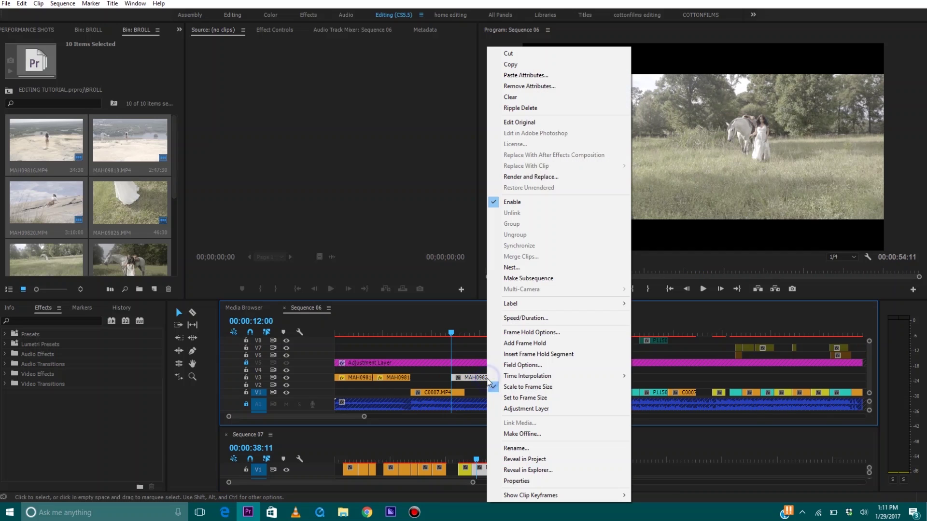
left_click(538, 318)
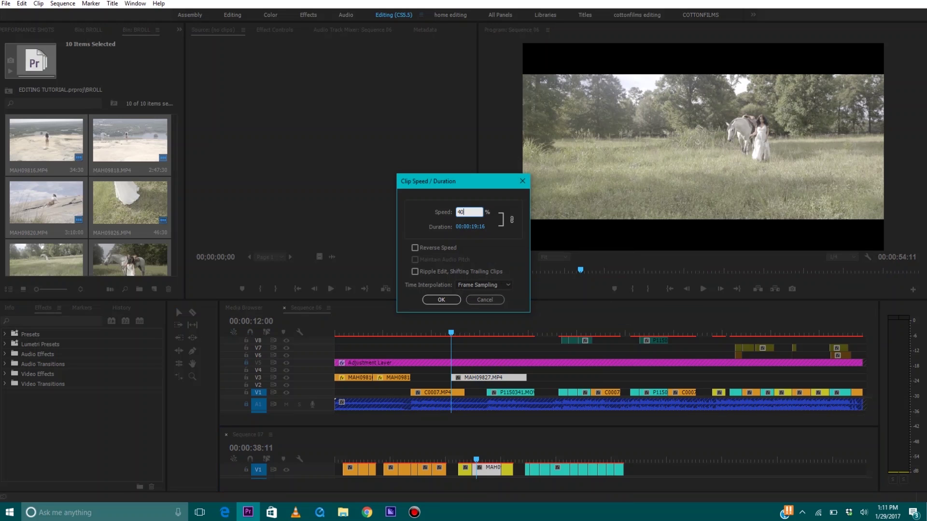
key("Return")
Step: Play the slowed MAH09827.MP4 clip and split it at 00:00:14:20
left_click(448, 327)
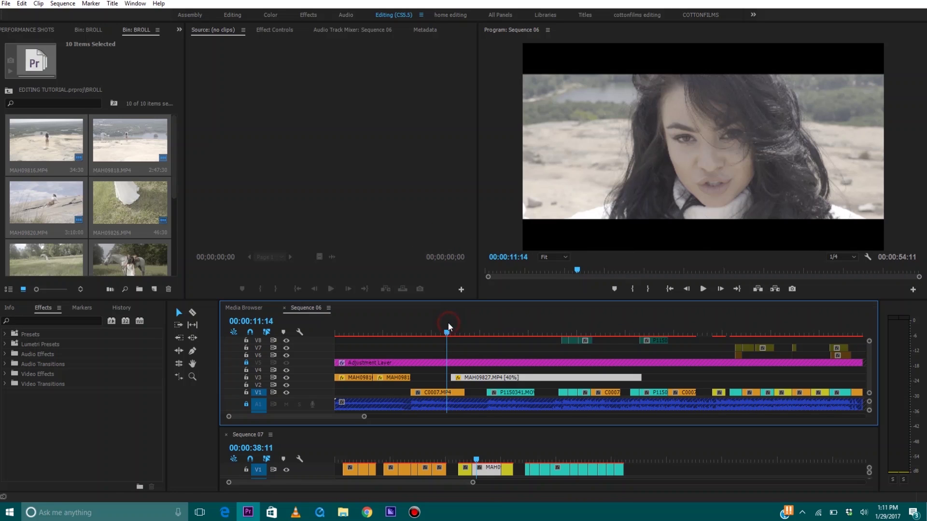
key("space")
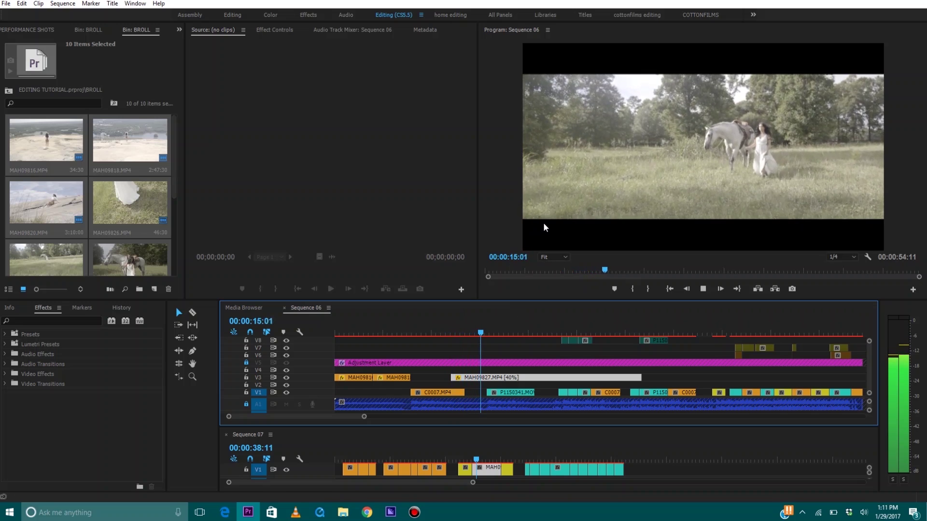
key("space")
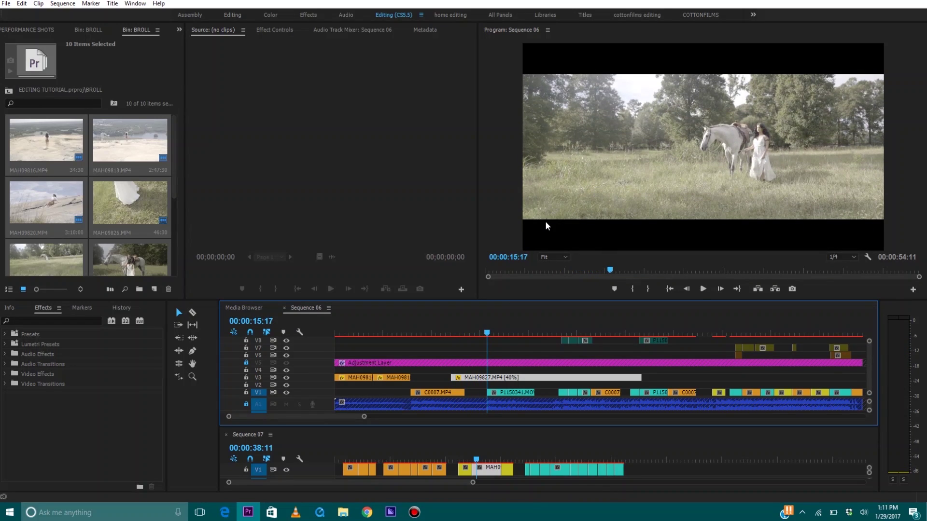
left_click(456, 333)
key("space")
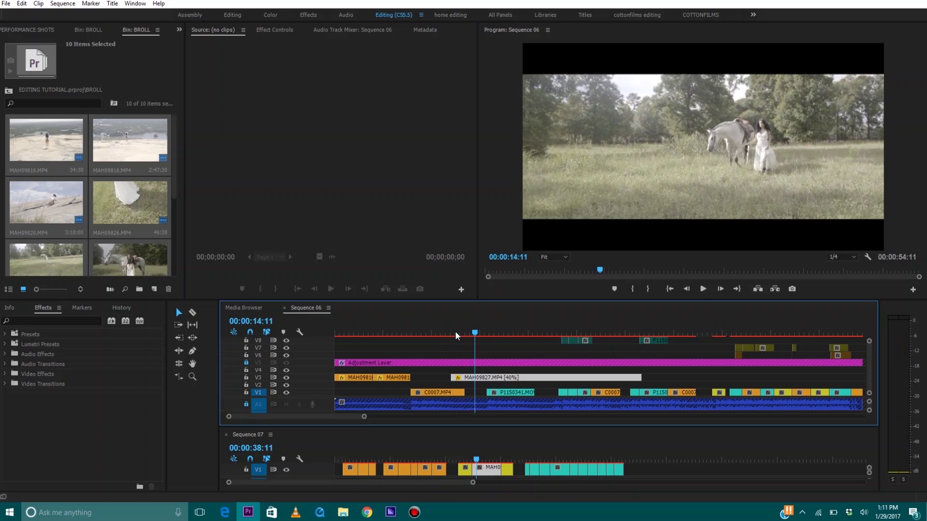
key("space")
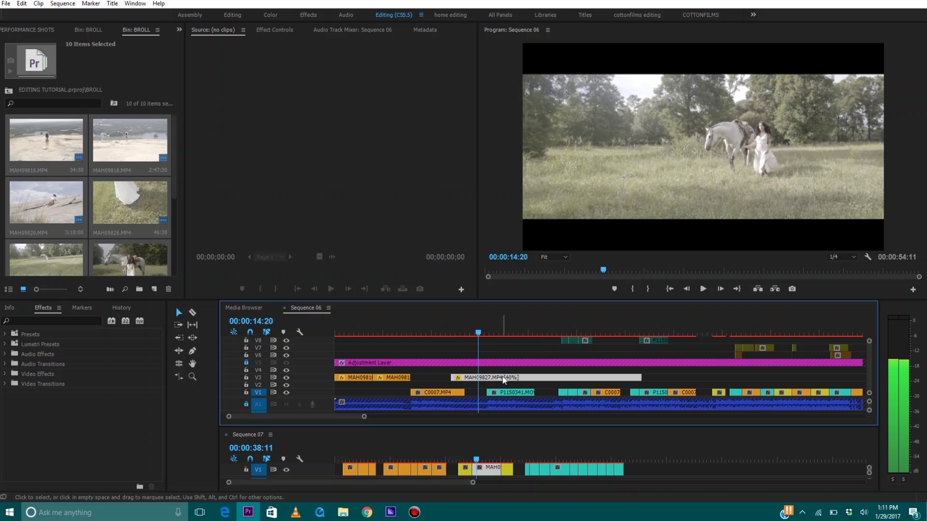
key("ctrl+k")
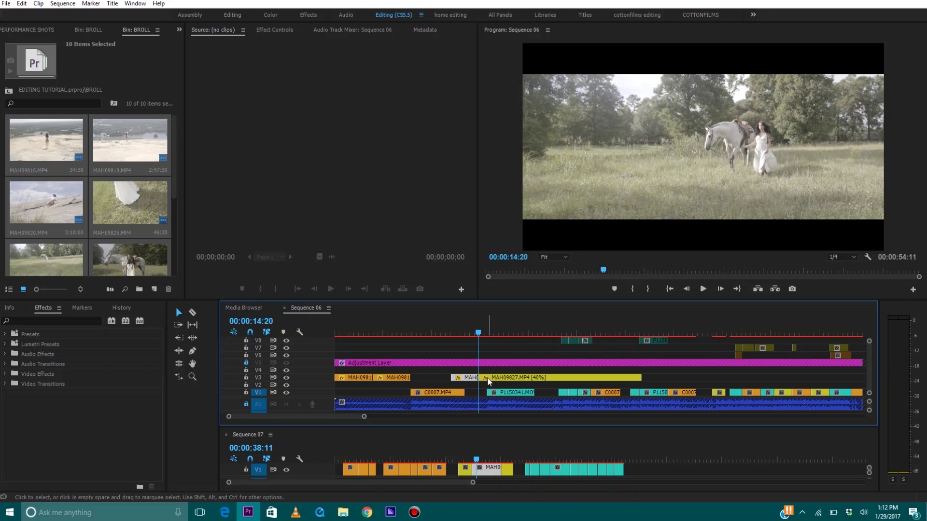
Step: Trim the start of the second MAH09827.MP4 part to 00:00:27:17 and move it directly after the first part on V3
left_click_drag(478, 326, 603, 363)
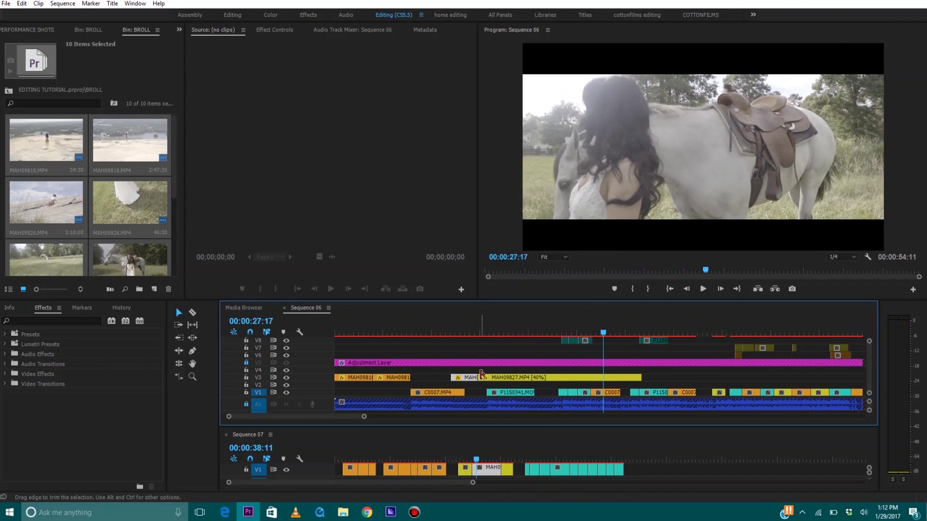
left_click_drag(481, 378, 604, 378)
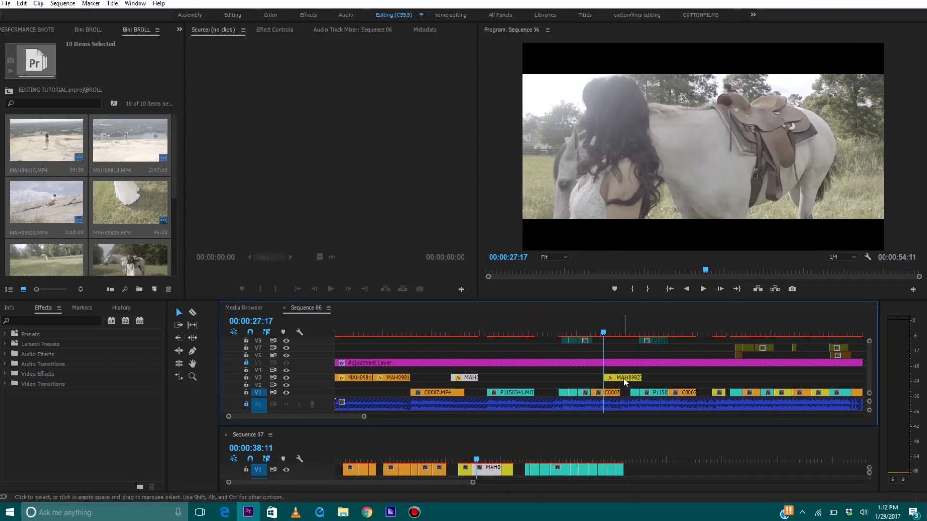
left_click_drag(531, 375, 482, 379)
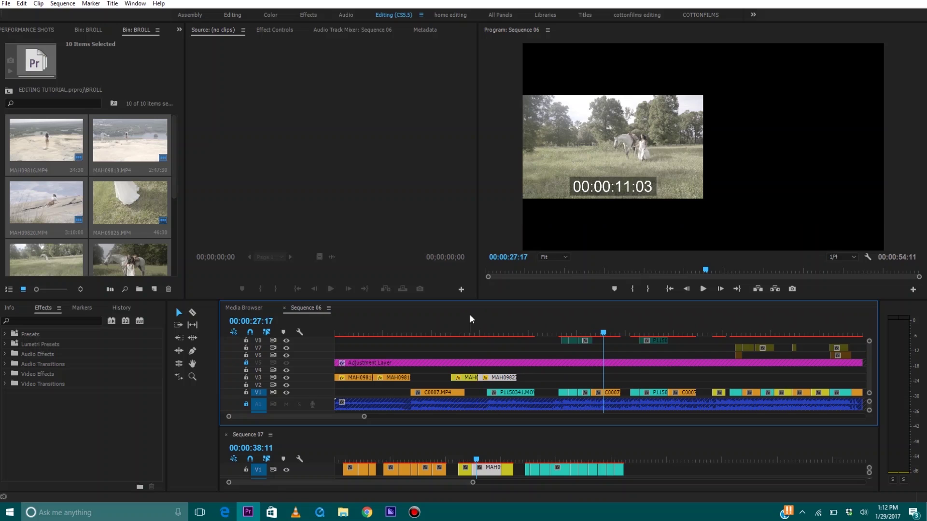
Step: Play the cut between the two MAH09827.MP4 parts repeatedly to judge where the close-up of the saddle should end
left_click(473, 323)
key("space")
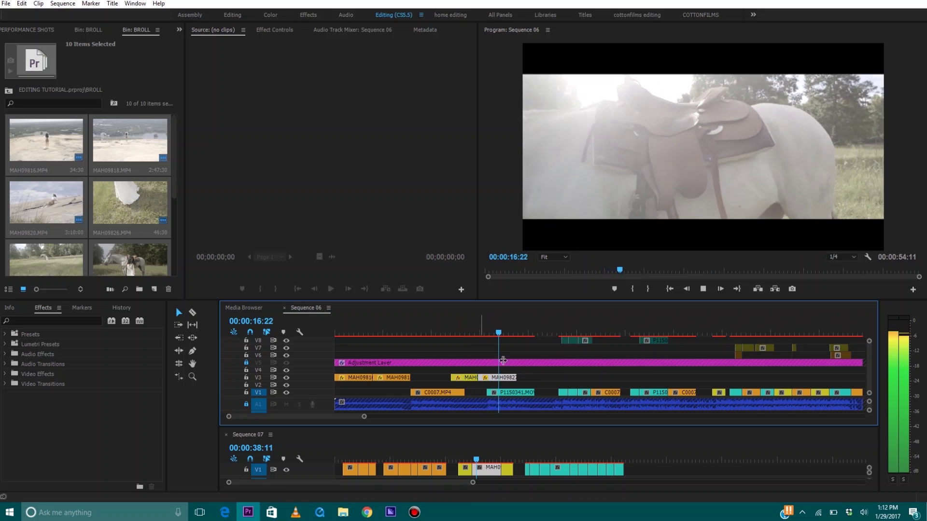
key("space")
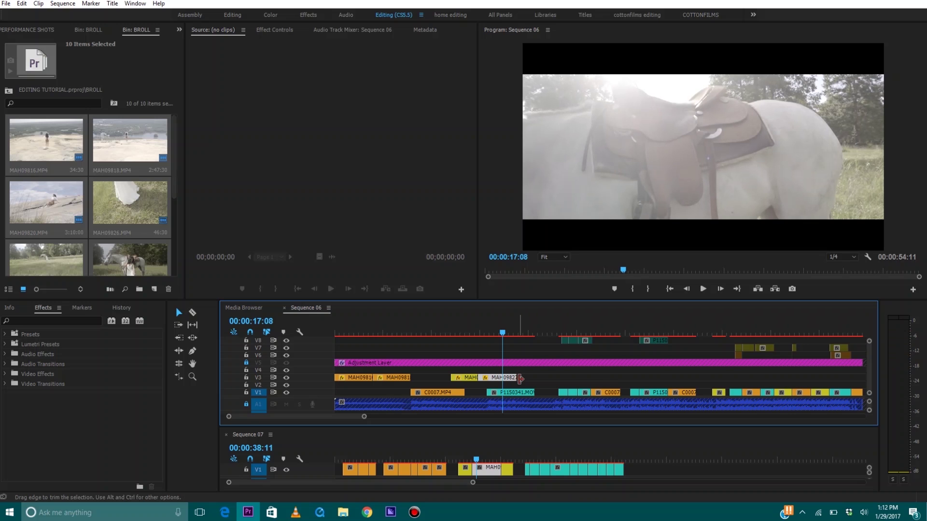
left_click(476, 335)
key("space")
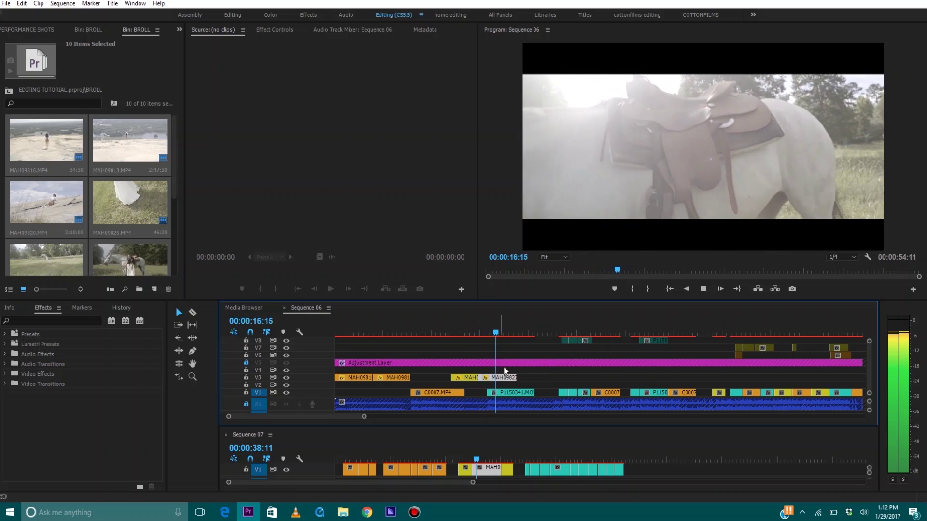
key("space")
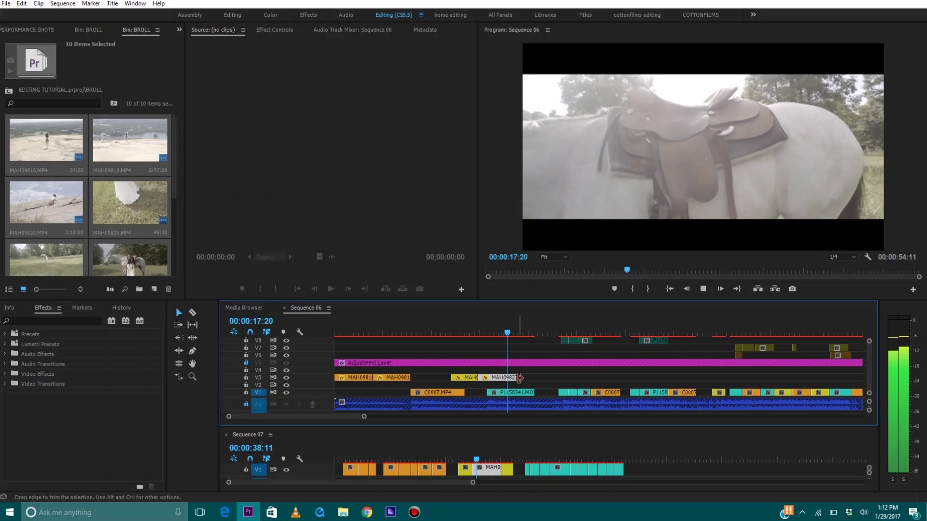
key("space")
key("space")
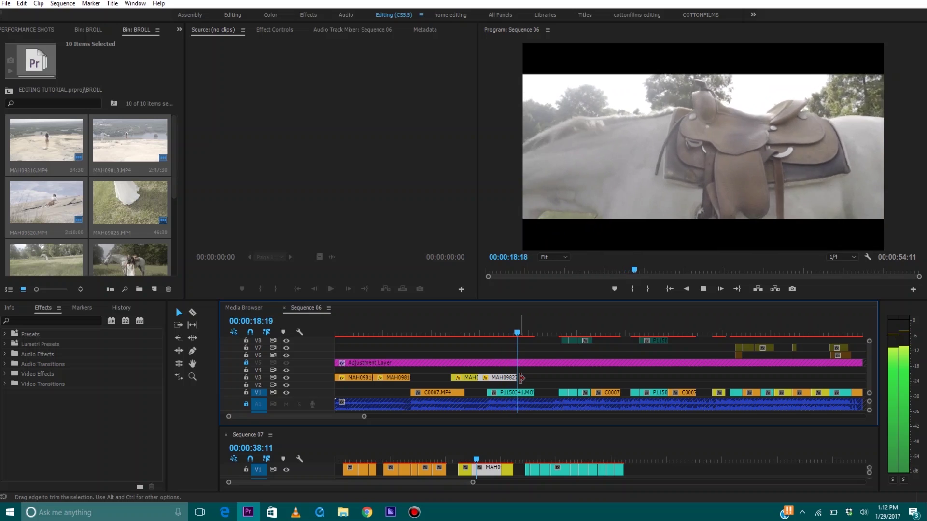
key("space")
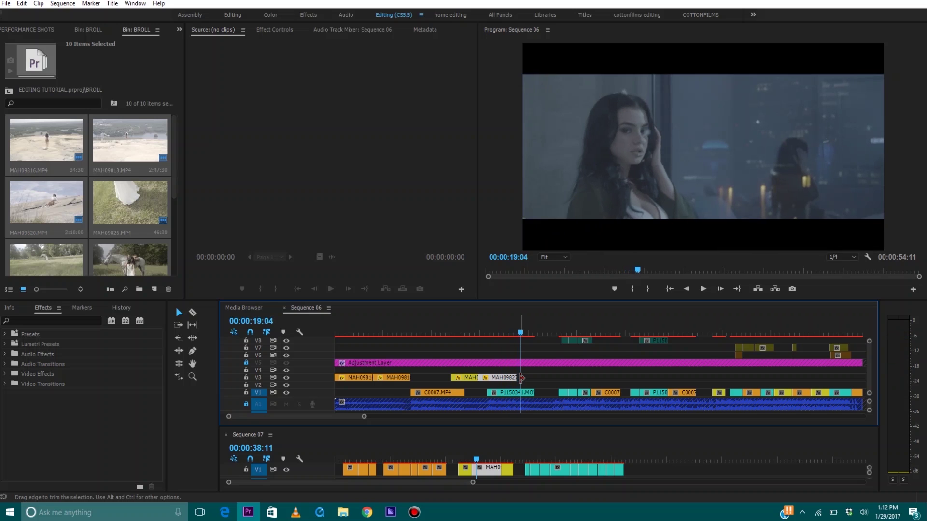
key("space")
Step: Trim the end of the second MAH09827.MP4 part to about 00:00:17:08 and play the cut to the performance take
left_click(479, 319)
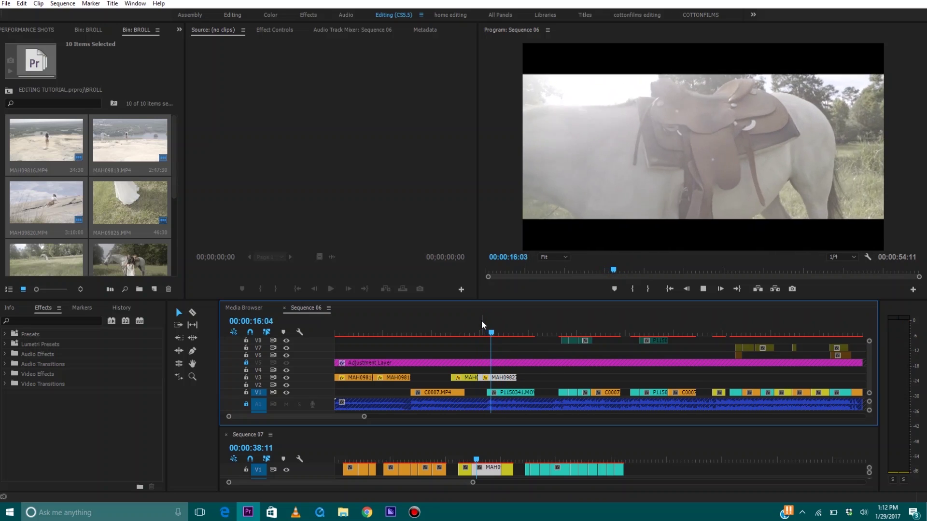
left_click_drag(516, 378, 514, 380)
key("space")
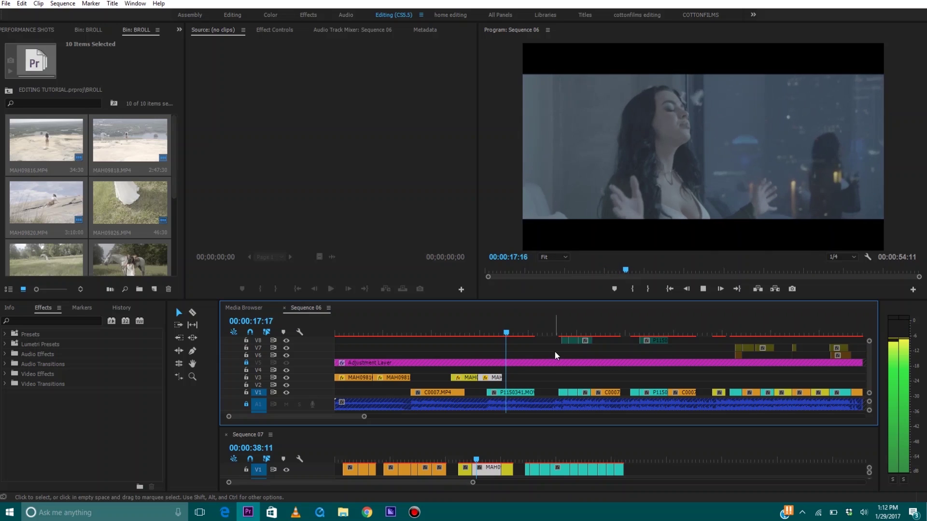
key("space")
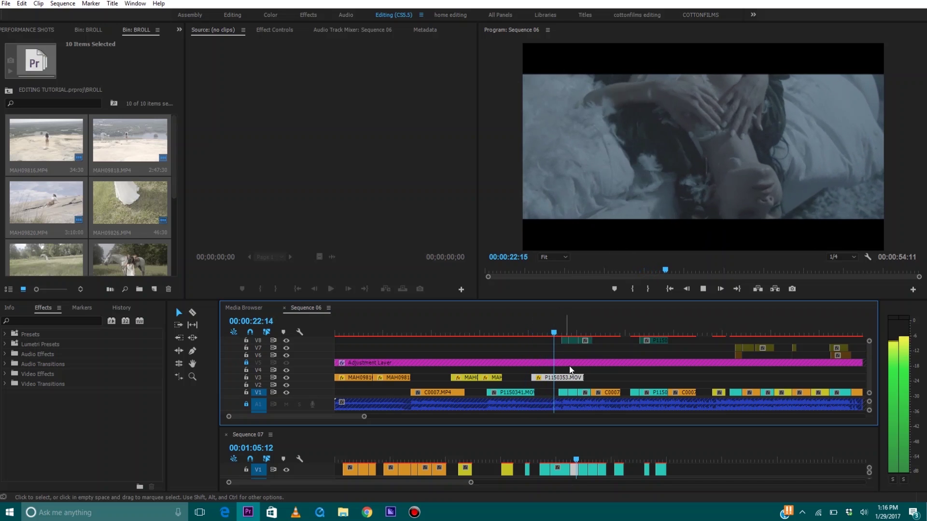
Step: Trim the end of P1150353.MOV on V3 to about 00:00:23:10 and play through the cut into the following take
key("space")
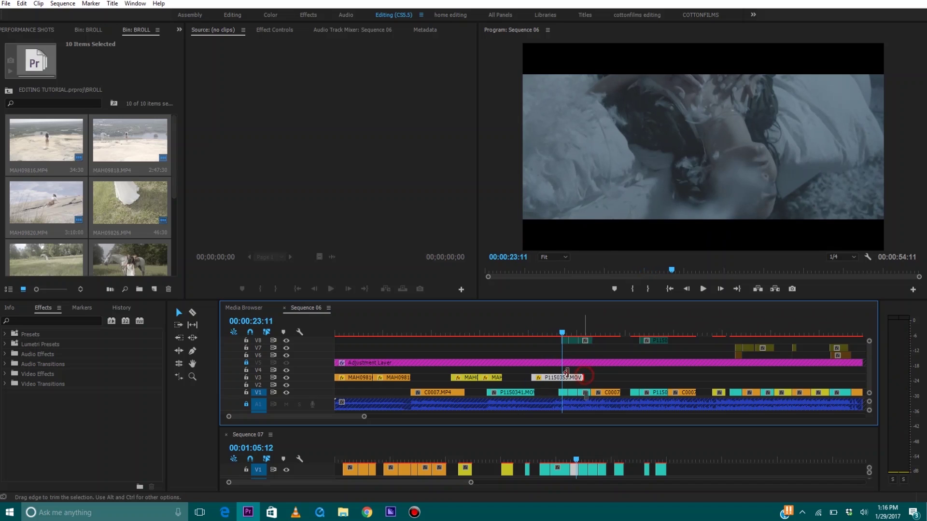
left_click_drag(568, 374, 558, 379)
key("space")
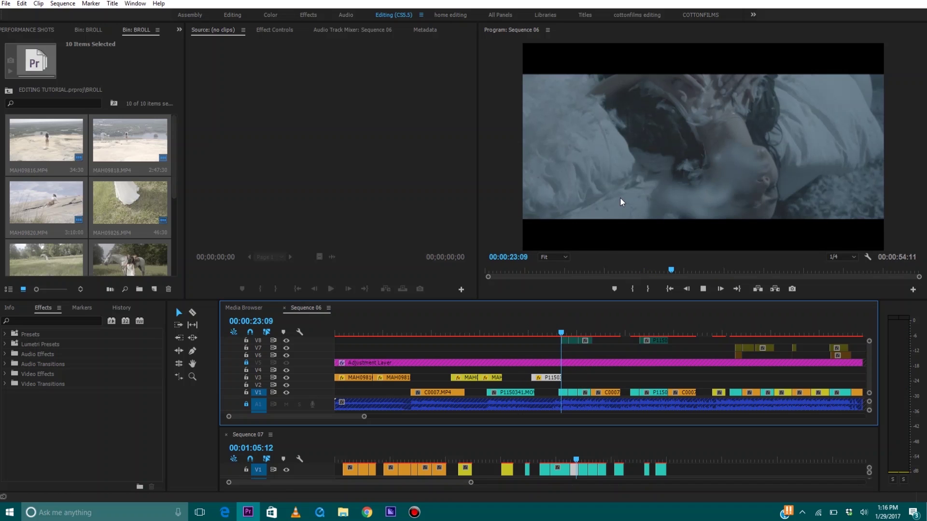
key("space")
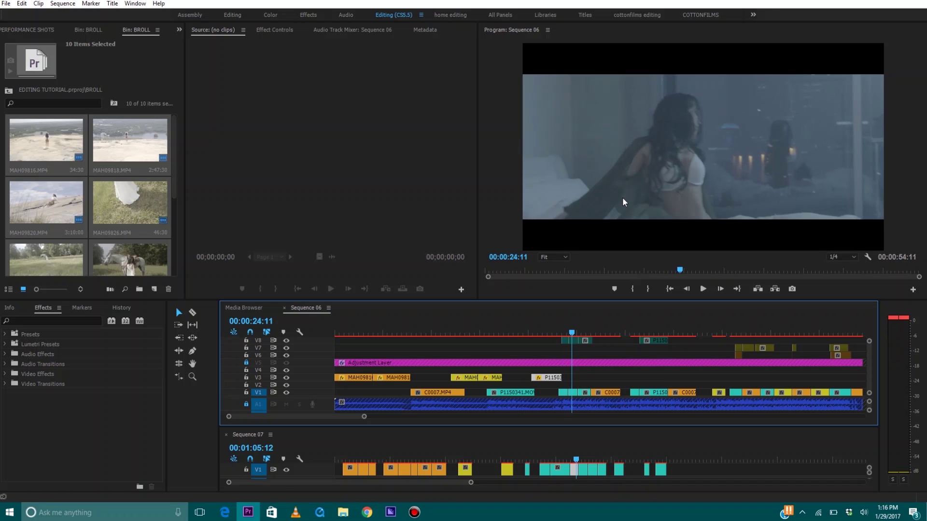
key("space")
key("space")
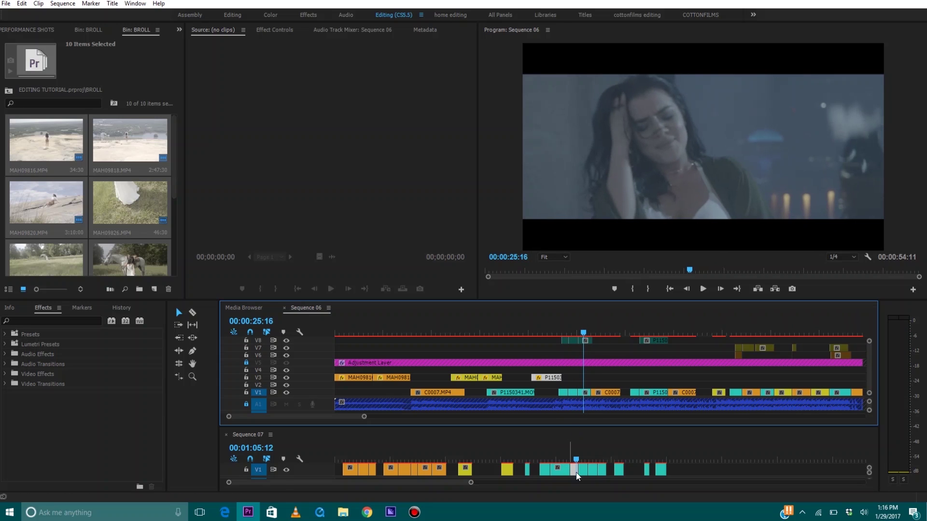
Step: Place the P1150344.MOV select from Sequence 07 on V3 at 00:00:25:16 in Sequence 06 and set its speed to 40%
left_click(577, 460)
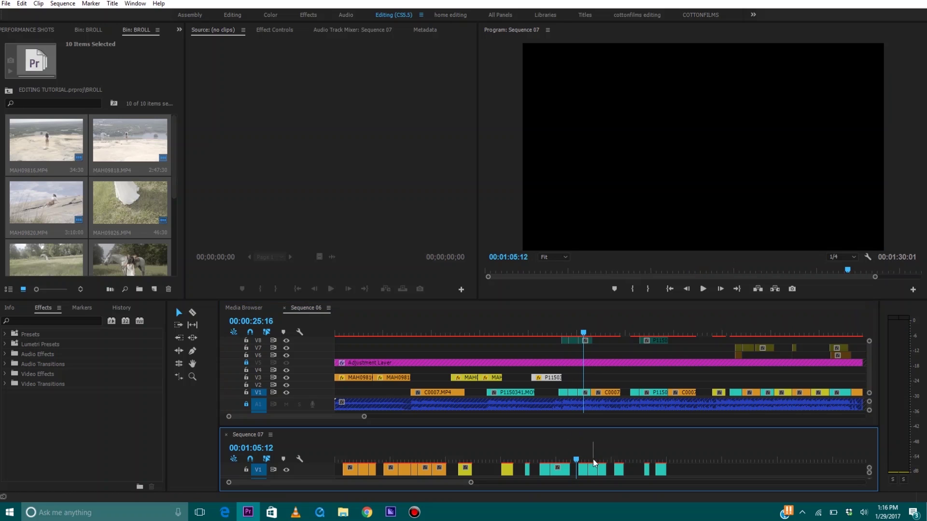
left_click(583, 461)
left_click_drag(583, 460, 597, 471)
left_click(594, 471)
left_click_drag(594, 381, 600, 374)
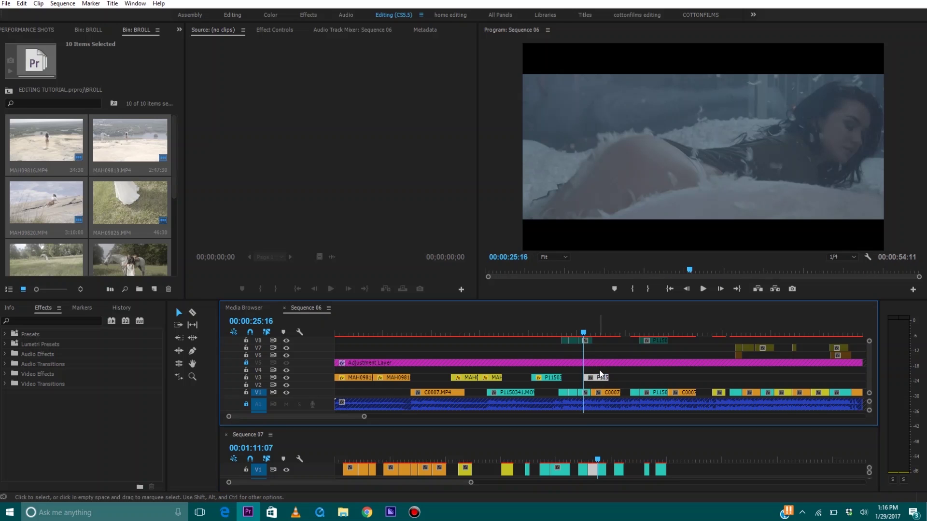
key("ctrl+r")
type("40")
key("Return")
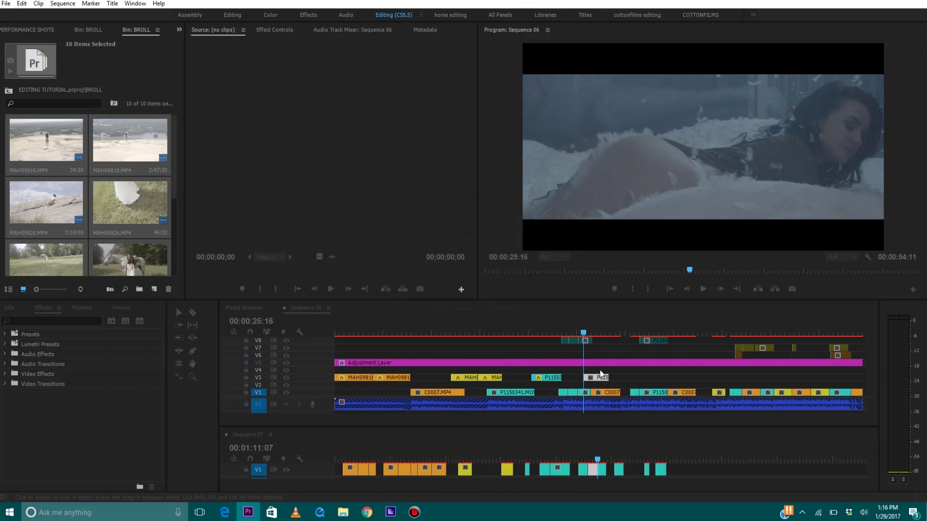
Step: Play the cut from the performance take into P1150344.MOV twice to judge where the B-roll shot should end
left_click(579, 321)
key("space")
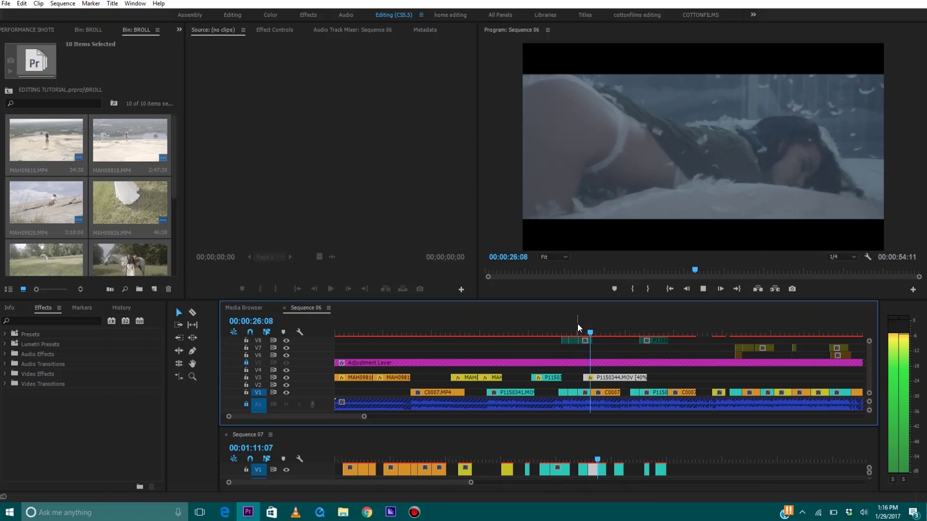
key("space")
left_click(579, 332)
key("space")
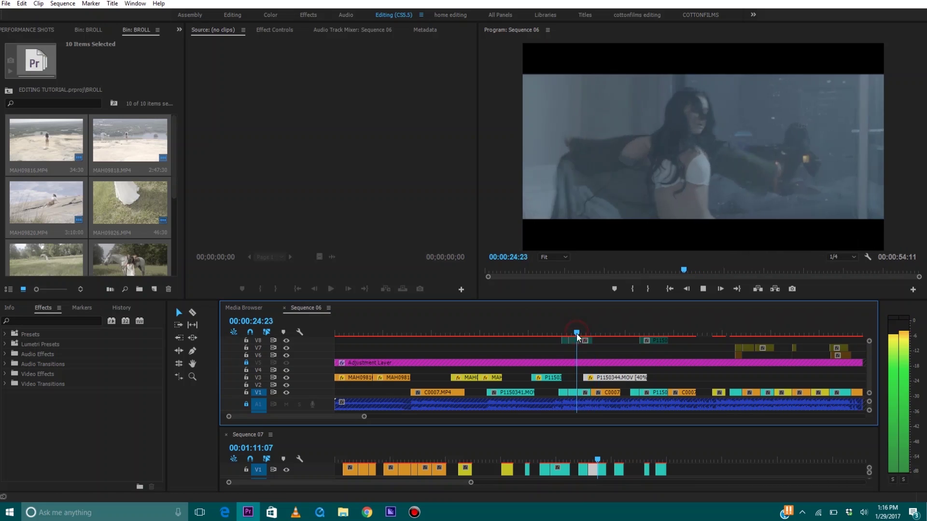
key("space")
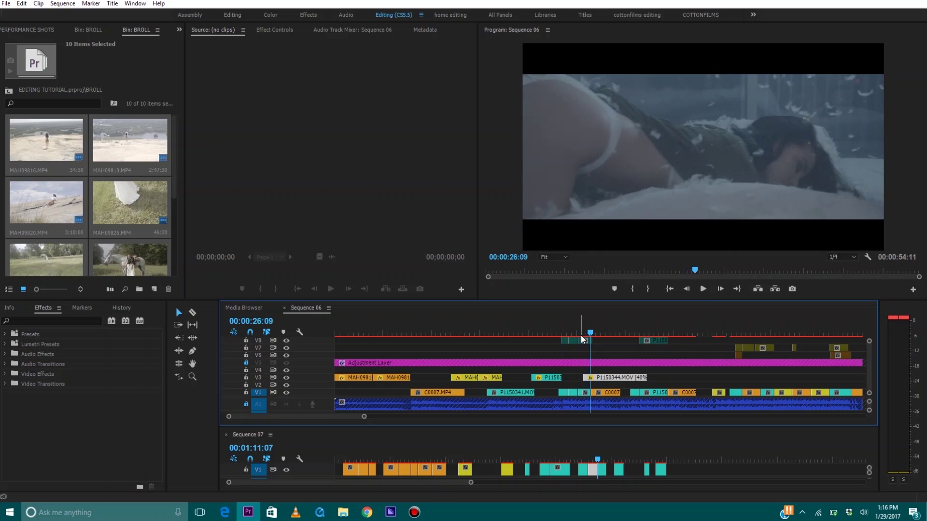
Step: Trim the end of P1150344.MOV on V3 to about 00:00:26:14 and play the cut
key("Right")
key("Right")
key("Right")
key("Right")
key("Right")
key("Right")
key("Right")
key("Right")
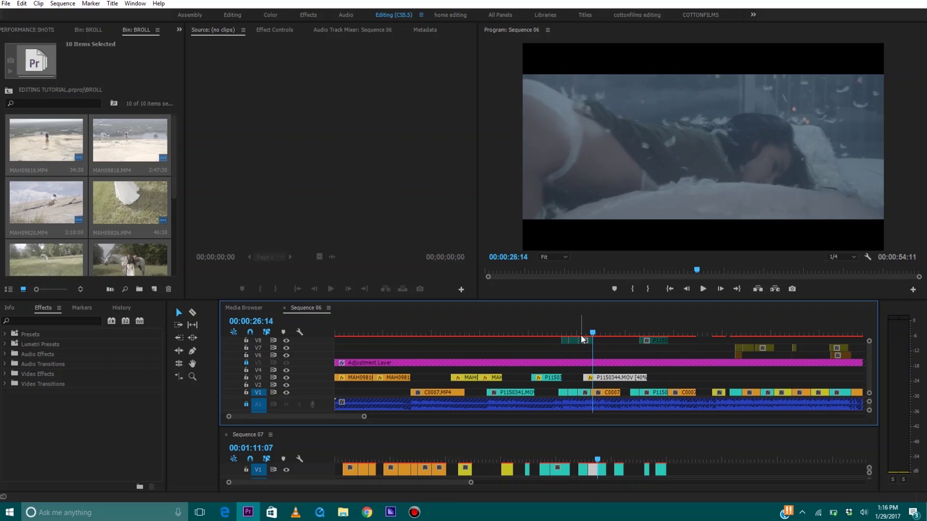
key("Left")
key("space")
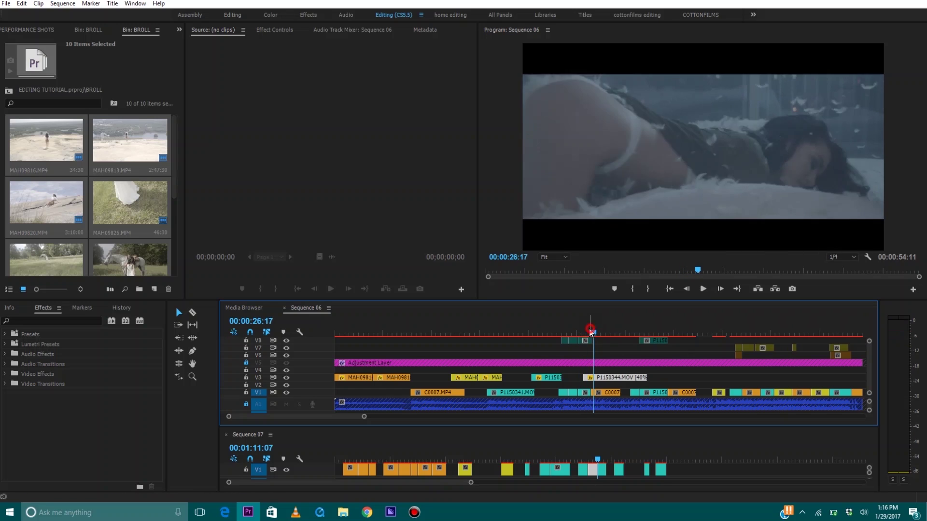
left_click_drag(646, 376, 592, 376)
key("space")
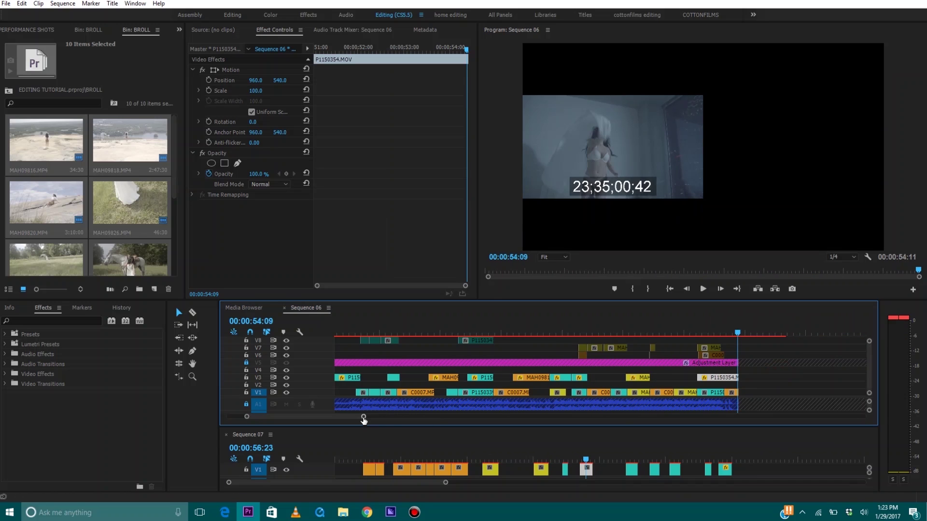
Step: Save the project and play Sequence 06 from the beginning to the end in a maximized Program monitor, restoring the layout when finished
left_click_drag(363, 420, 431, 411)
left_click_drag(380, 333, 364, 333)
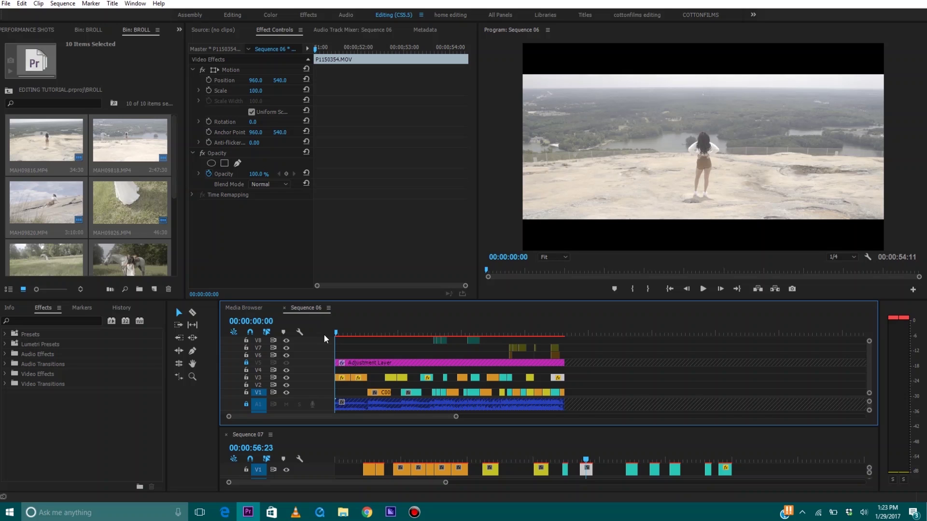
key("ctrl+s")
key("grave")
key("space")
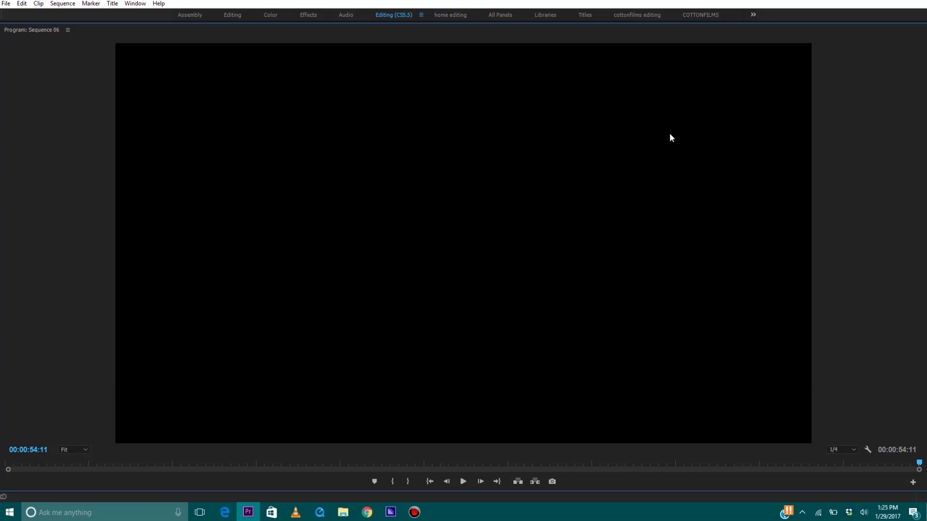
key("grave")
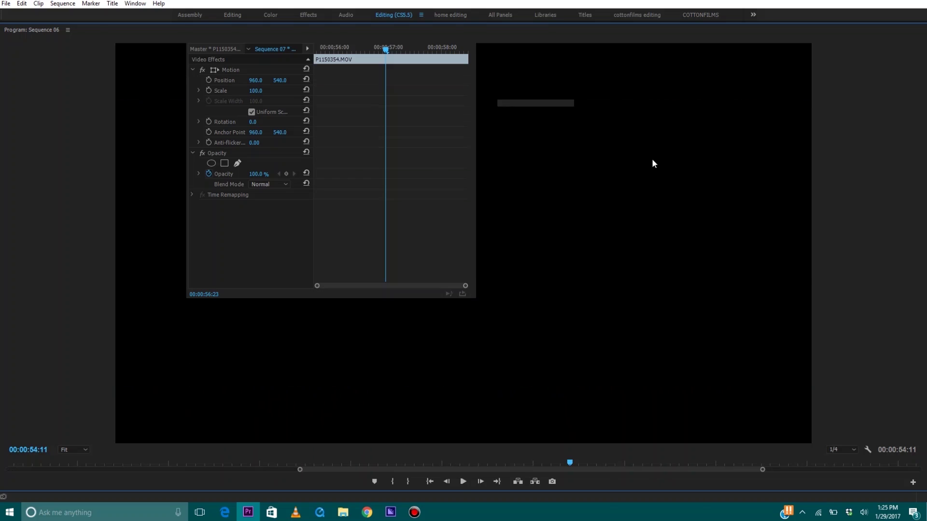